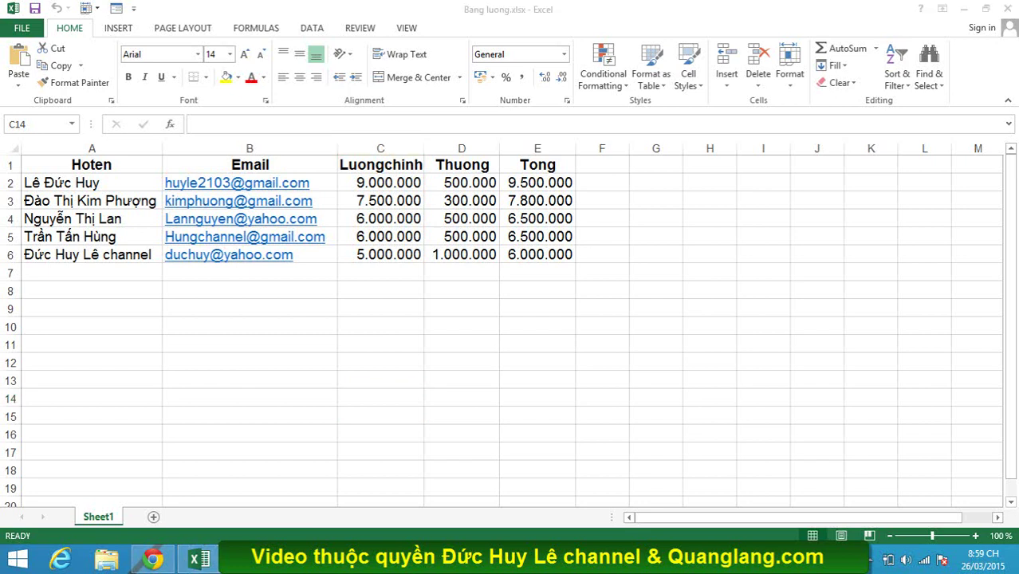
Leave the Bang luong.xlsx payroll sheet and bring the Mau thu.doc letter forward.
key(alt+Tab)
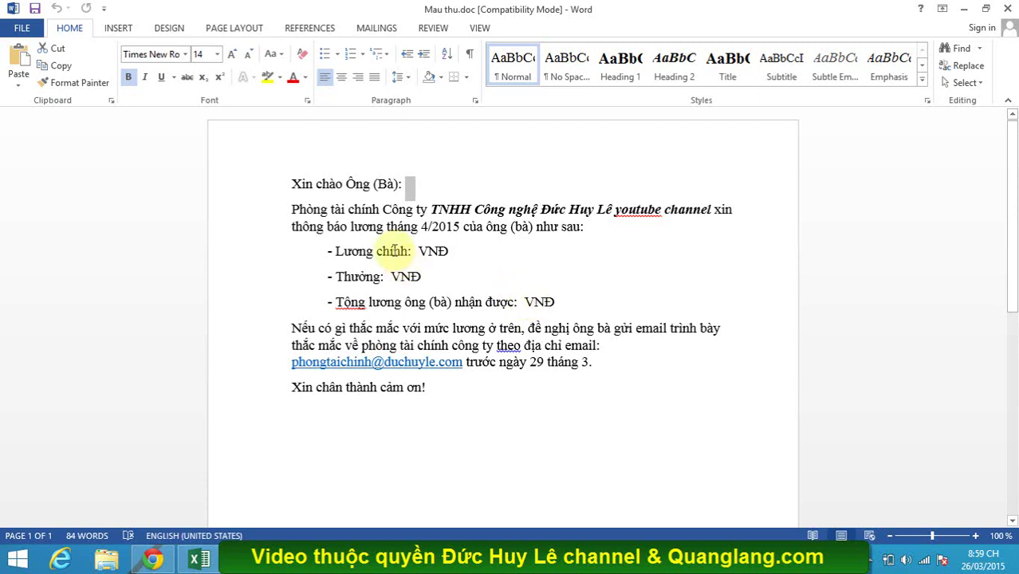
Mark where the name, base salary and total values go in the letter.
click(415, 183)
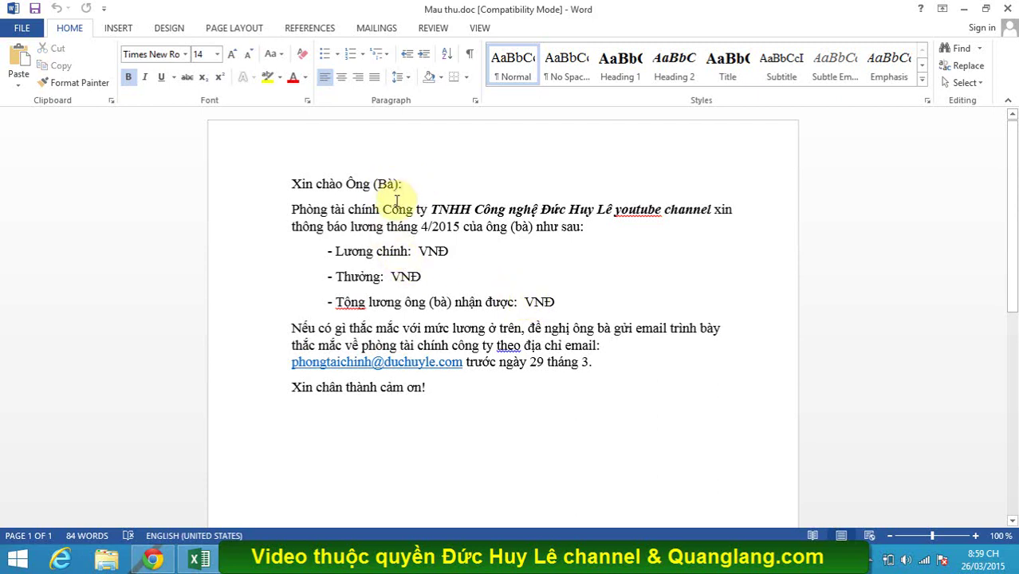
click(411, 250)
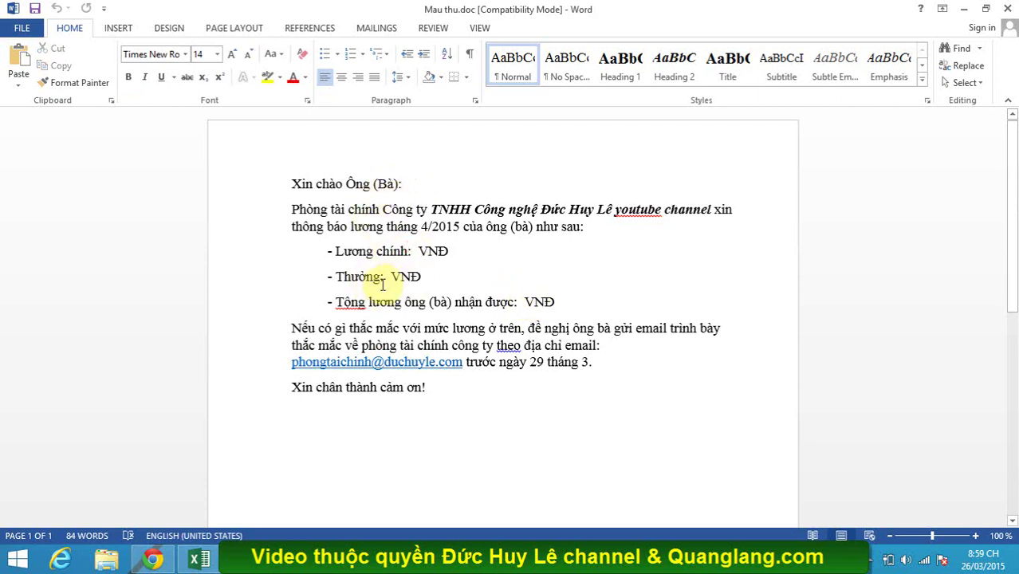
click(519, 302)
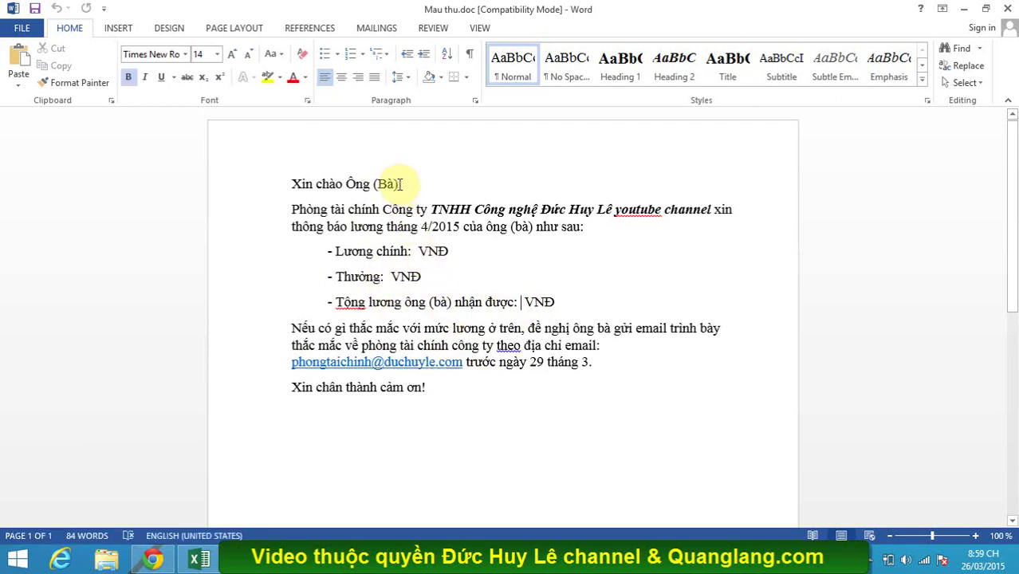
Bold the greeting, mark the bonus line spot, and switch to Gmail's Sent folder.
click(432, 190)
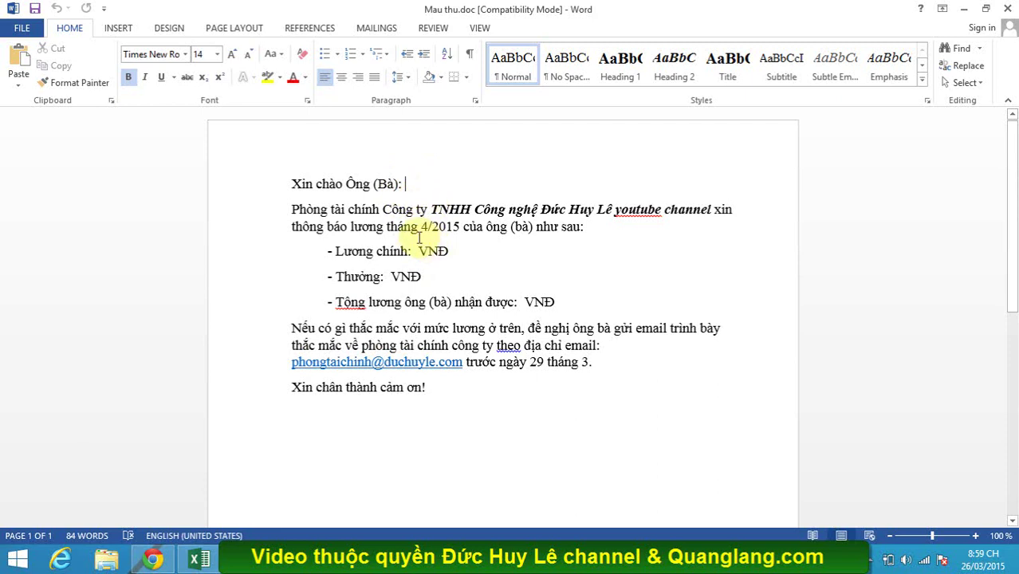
click(128, 77)
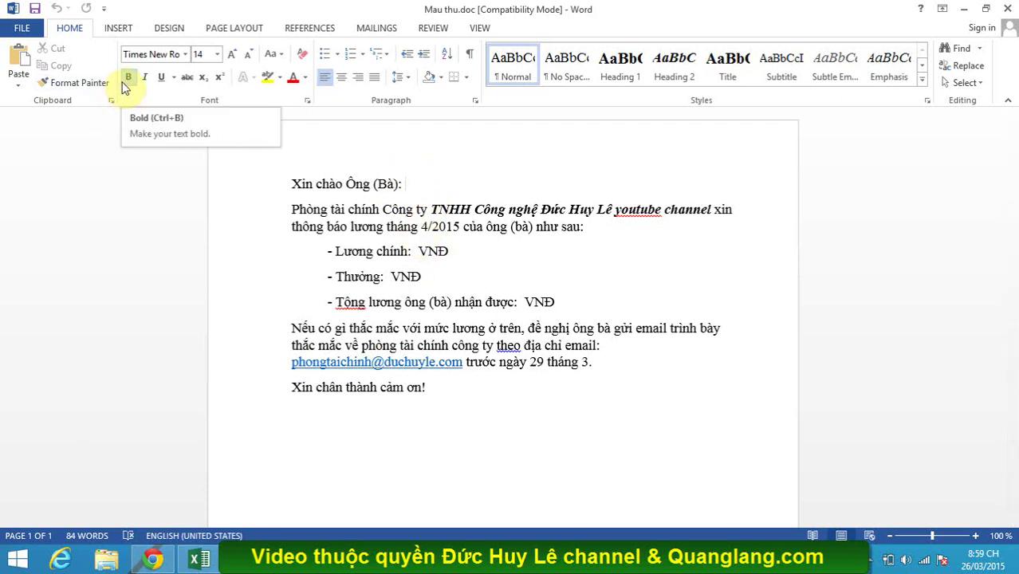
click(475, 274)
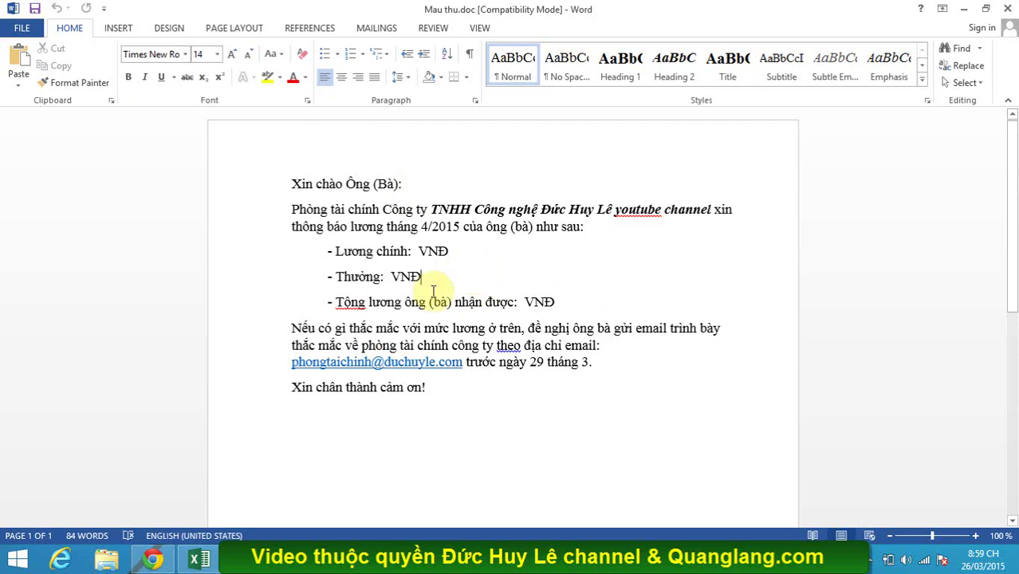
click(163, 556)
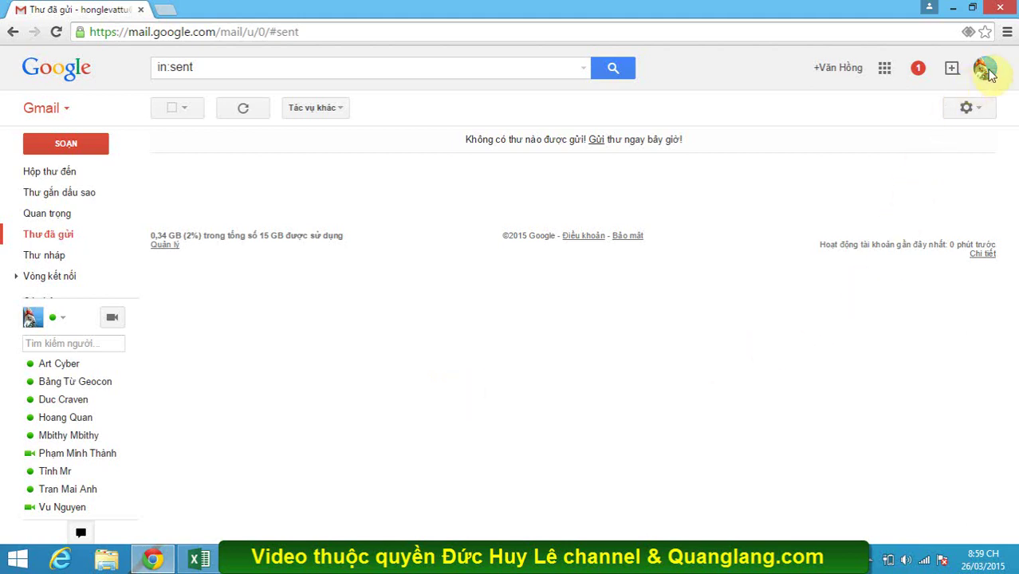
click(986, 70)
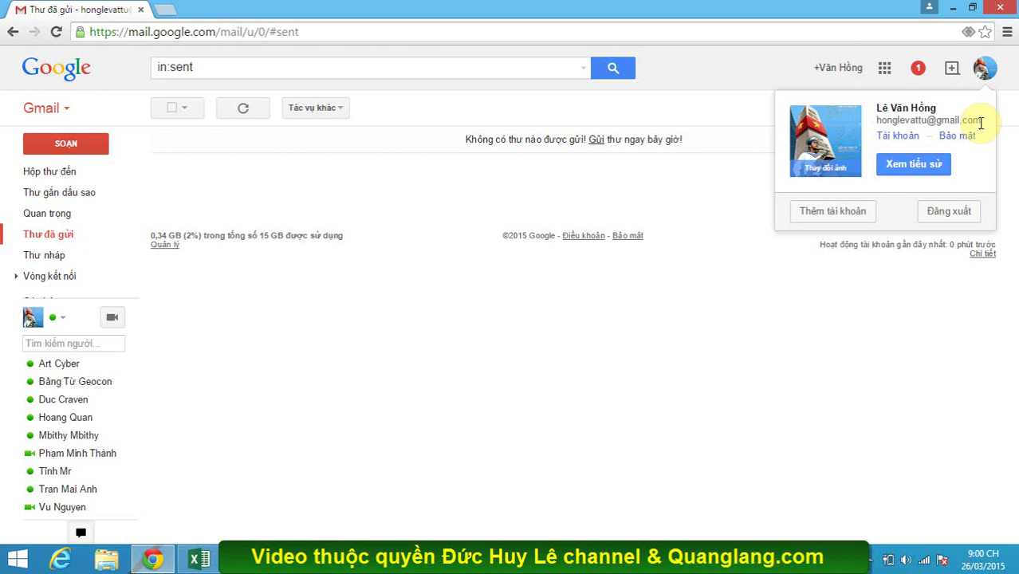
click(830, 321)
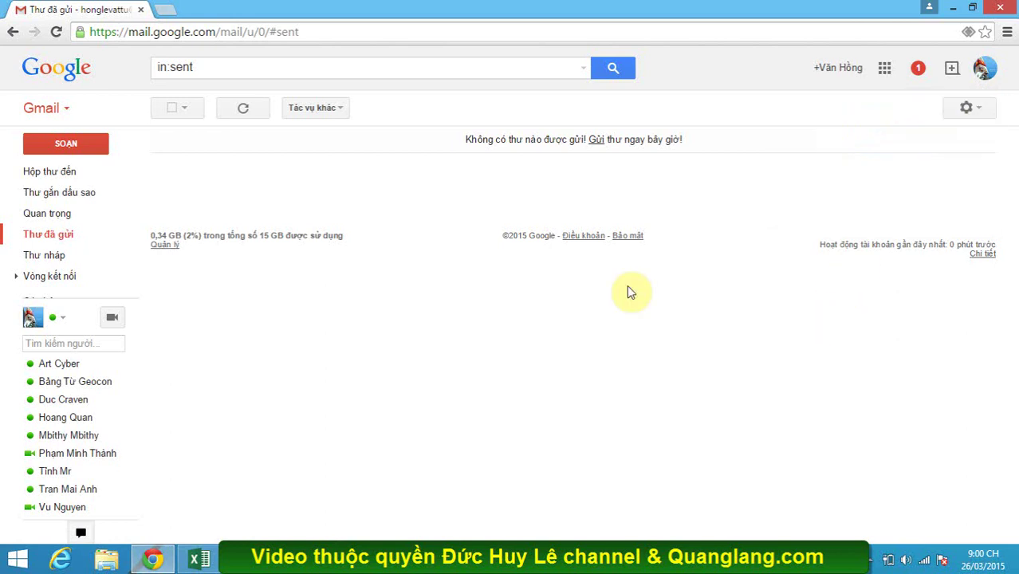
click(69, 174)
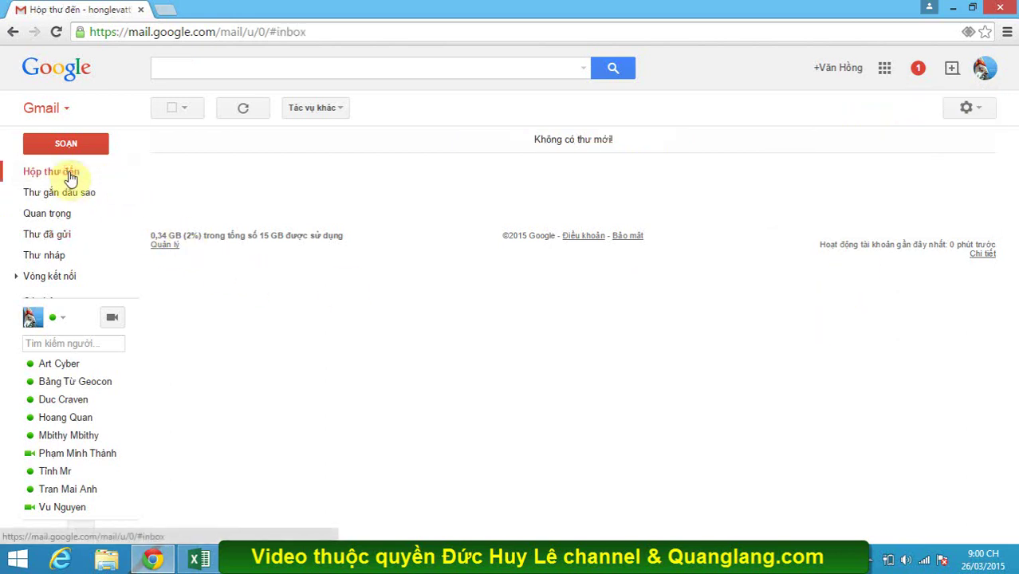
click(63, 237)
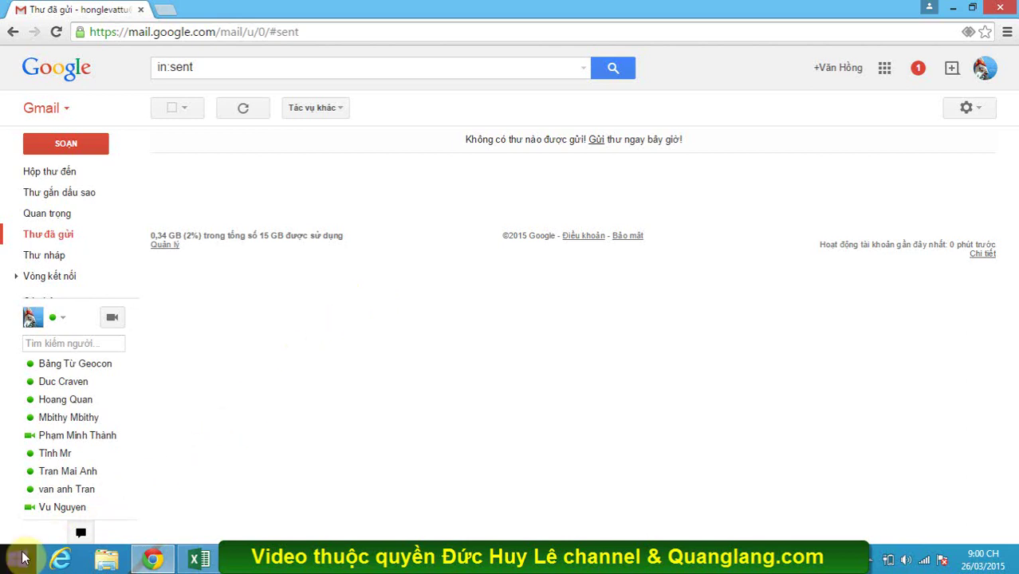
Launch Outlook 2013 from the Microsoft Office 2013 programs folder.
click(23, 558)
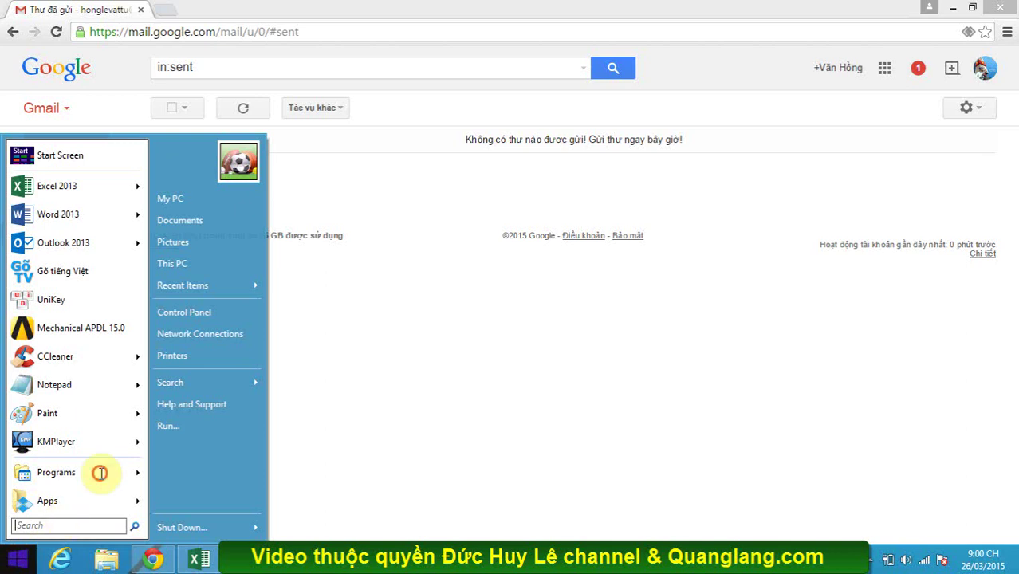
click(101, 473)
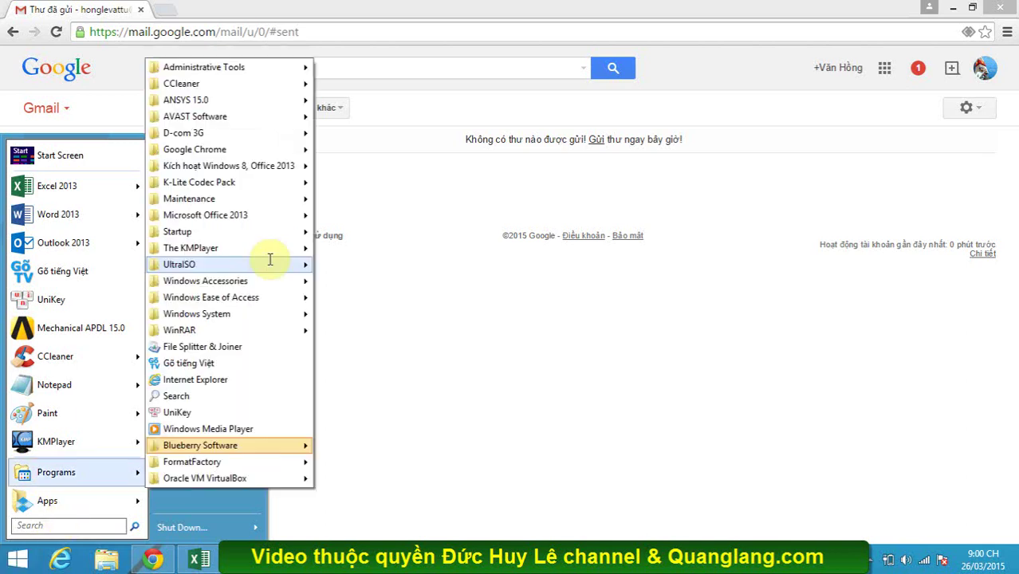
mouse_move(267, 222)
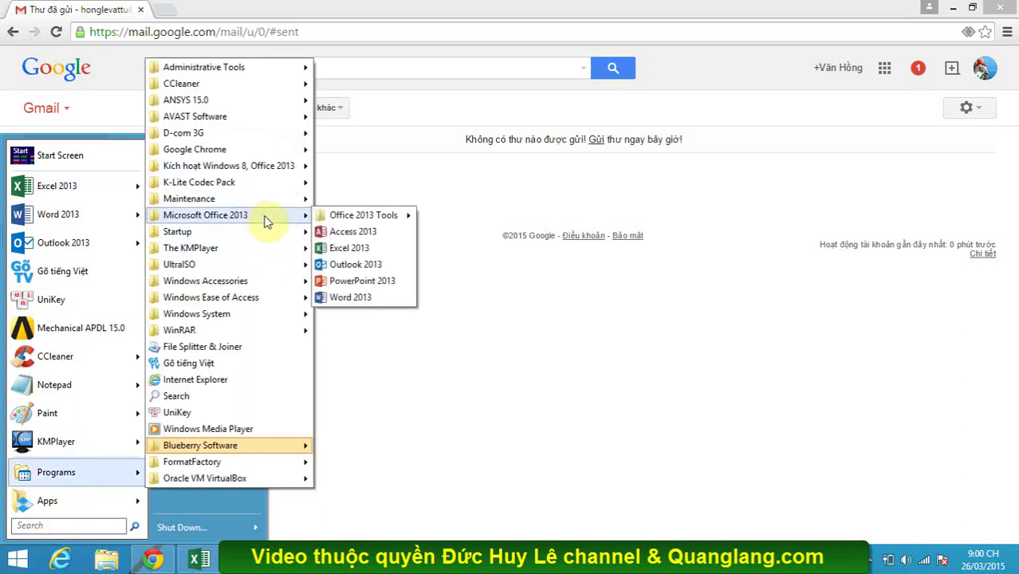
mouse_move(369, 216)
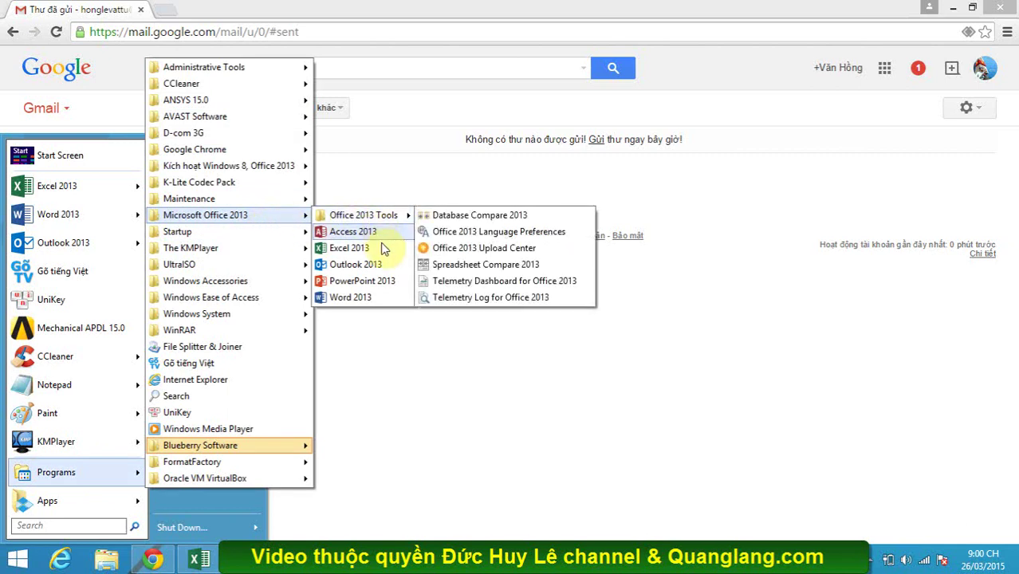
click(380, 264)
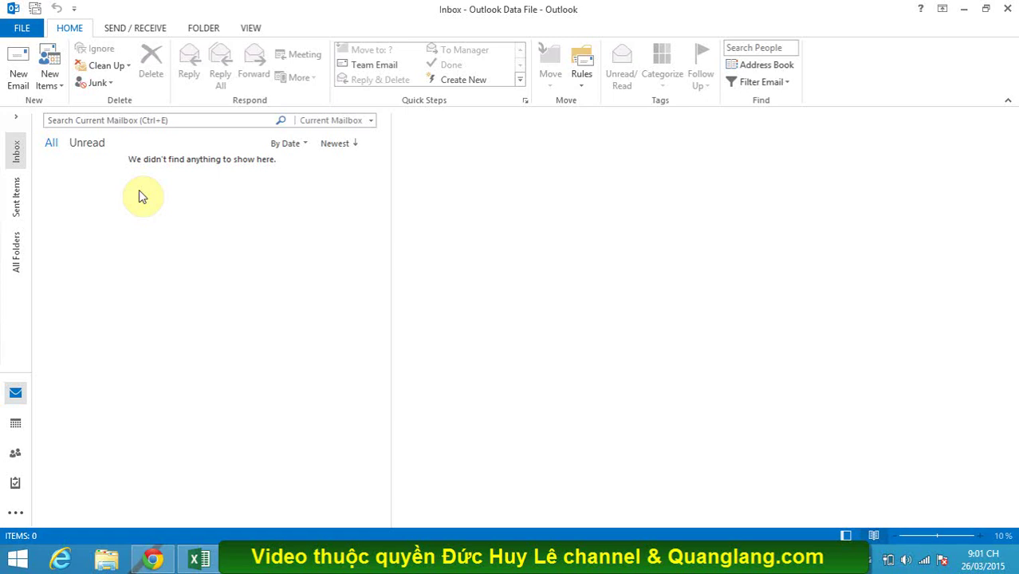
Check the Gmail POP/SMTP account under File > Info, then return to the Word letter.
click(32, 29)
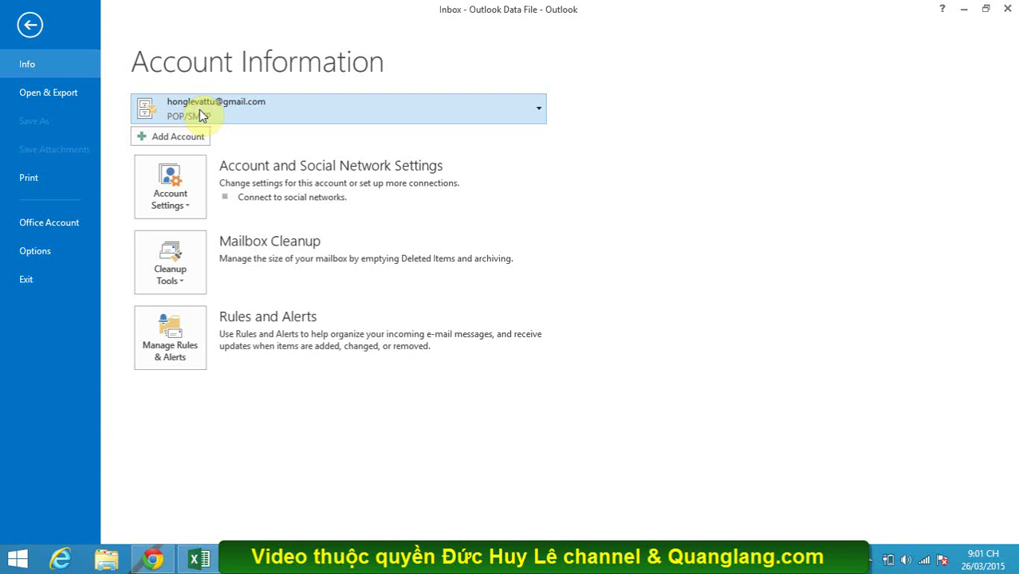
click(30, 24)
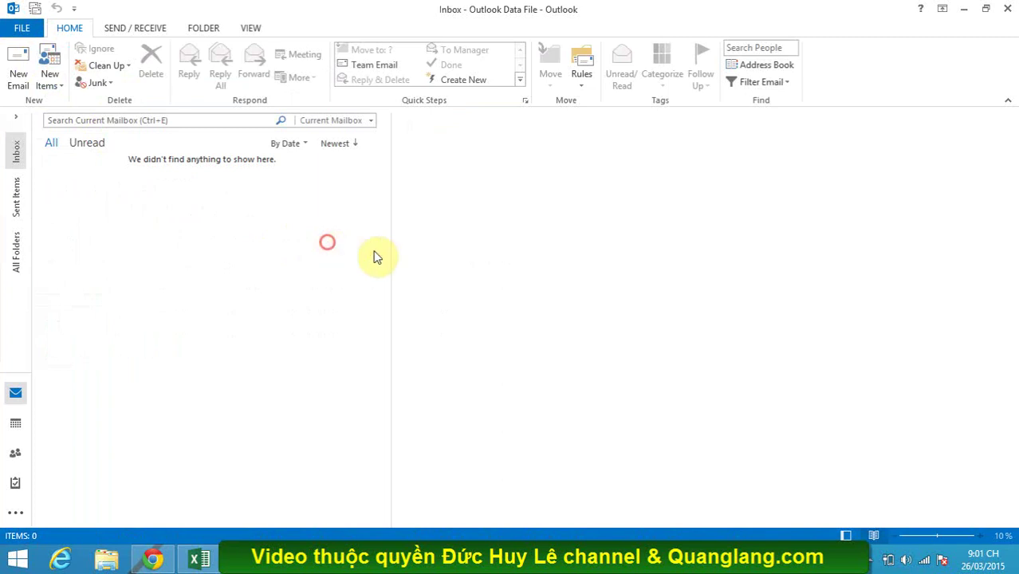
click(287, 558)
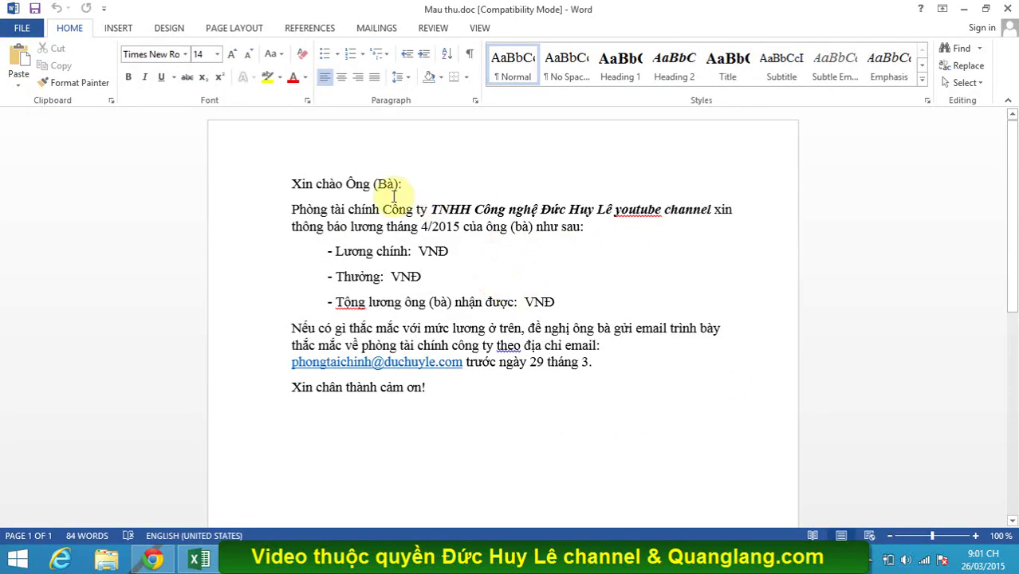
Use Sheet1$ of Desktop\Bang luong.xlsx as the letter's existing recipient list.
click(374, 36)
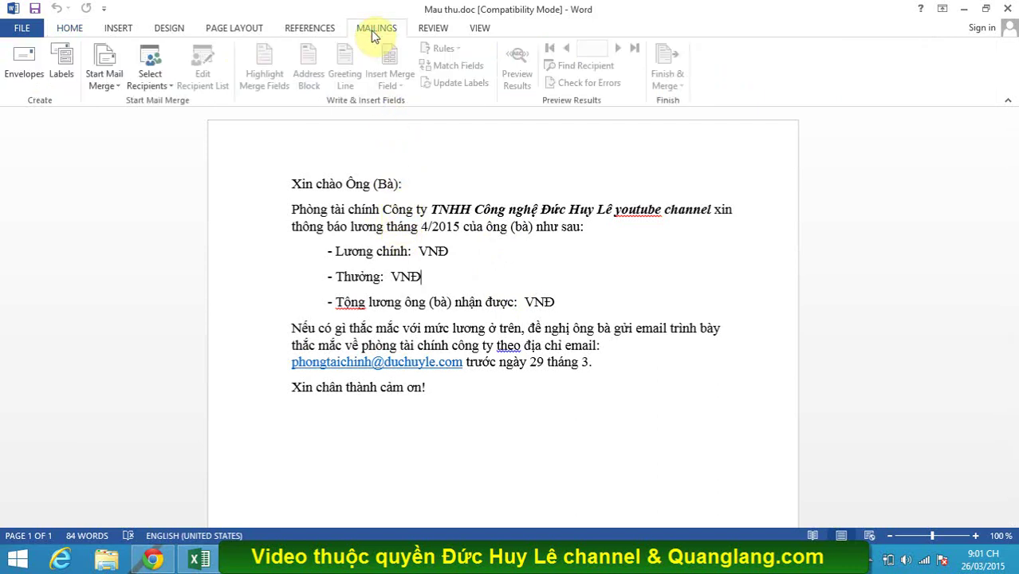
click(170, 90)
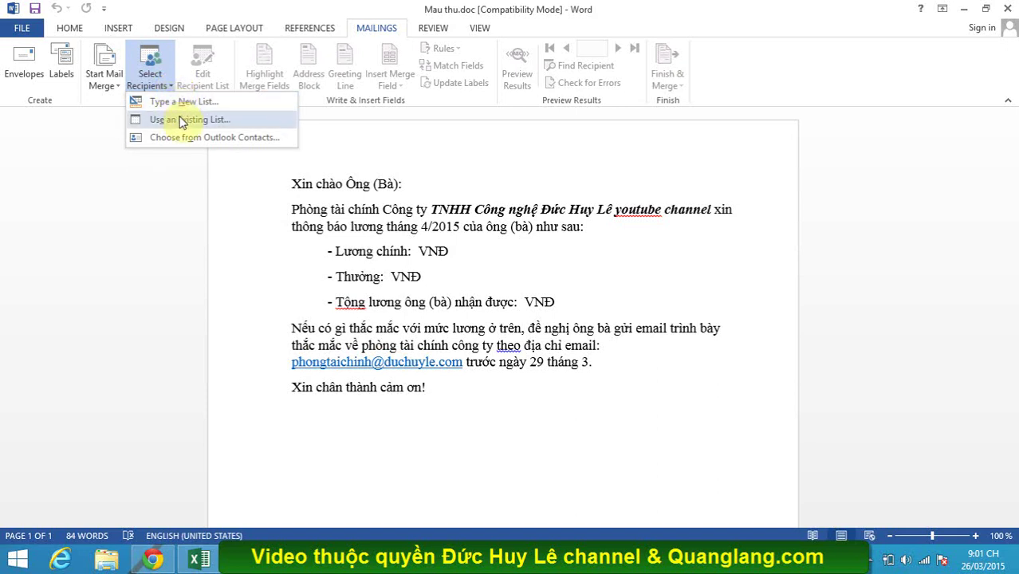
click(182, 119)
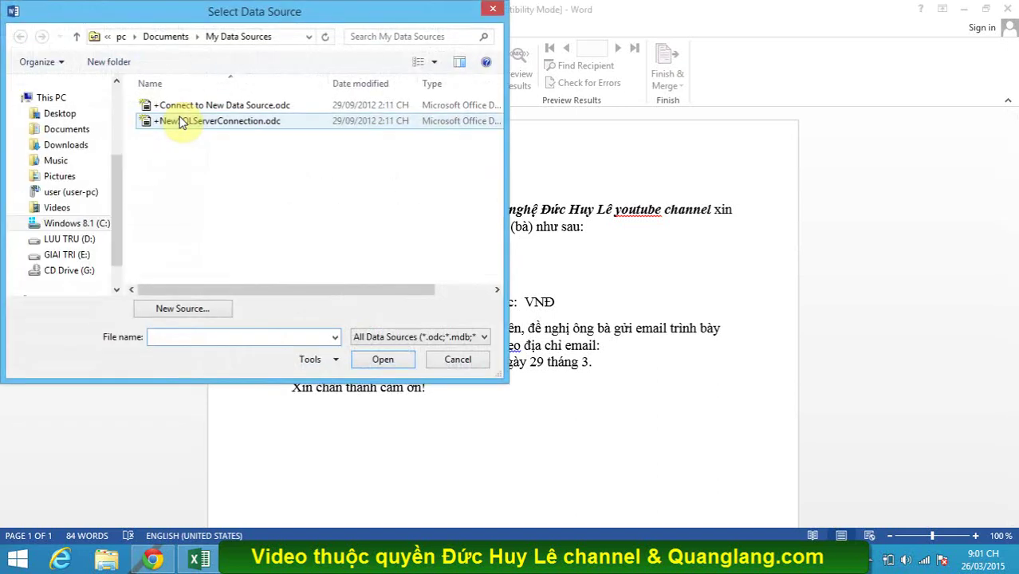
click(60, 117)
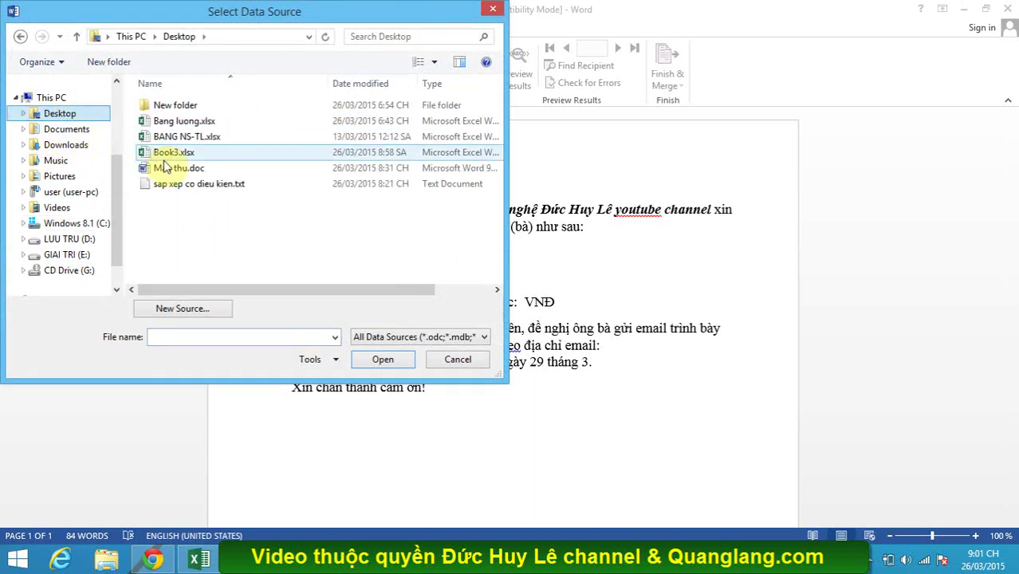
click(203, 123)
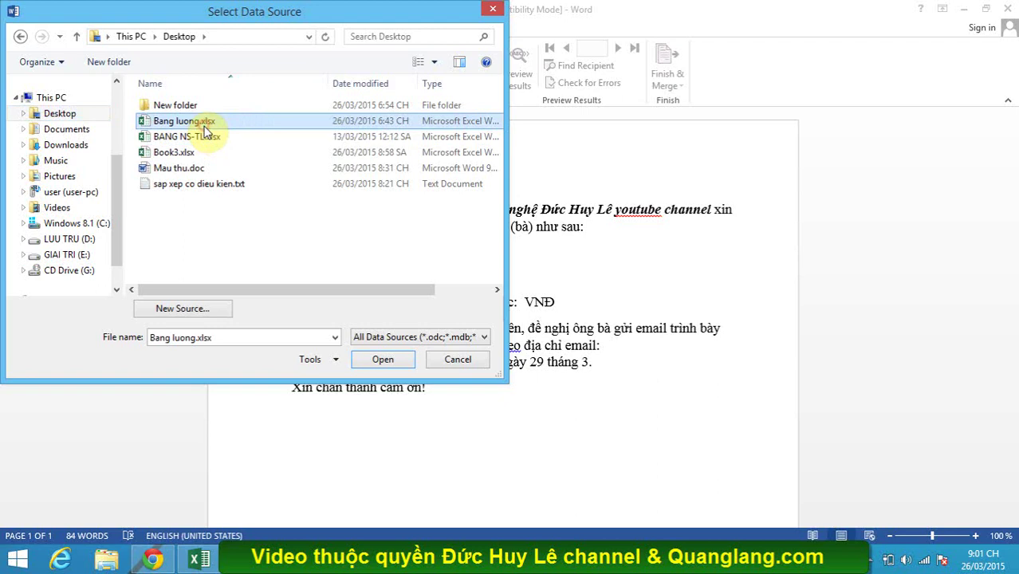
click(382, 360)
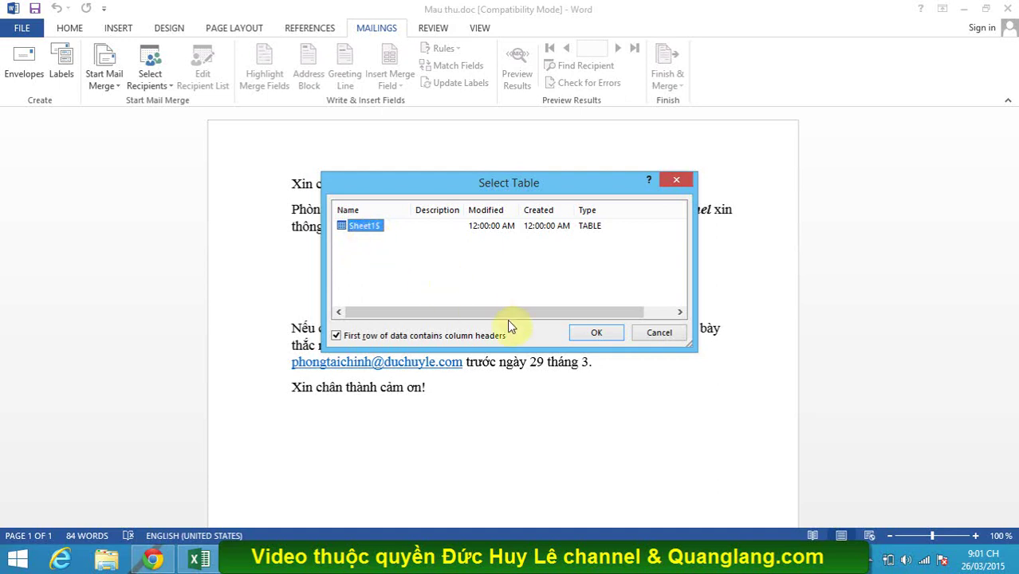
click(596, 332)
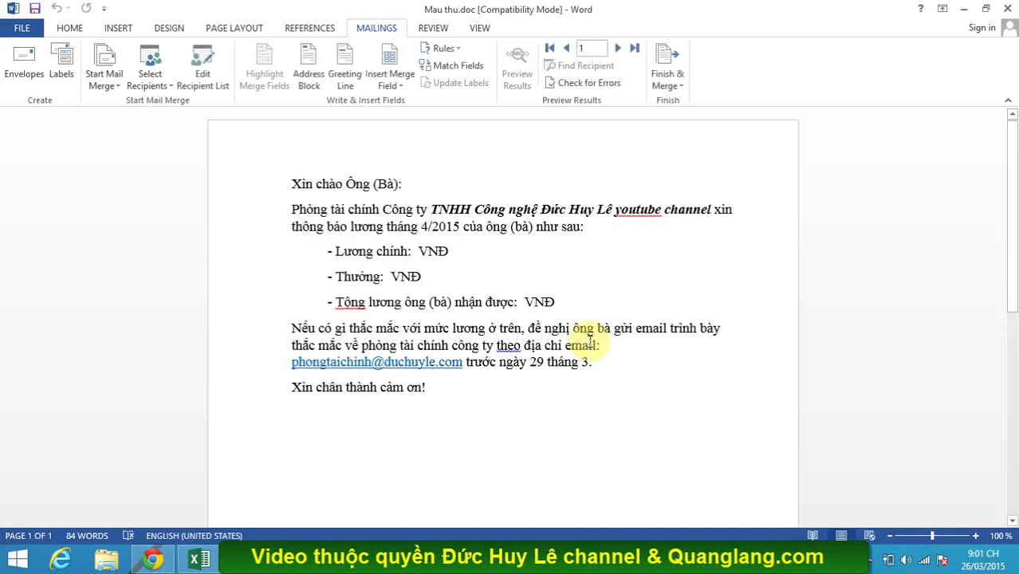
Insert the «Hoten» merge field after the greeting.
click(409, 184)
click(410, 184)
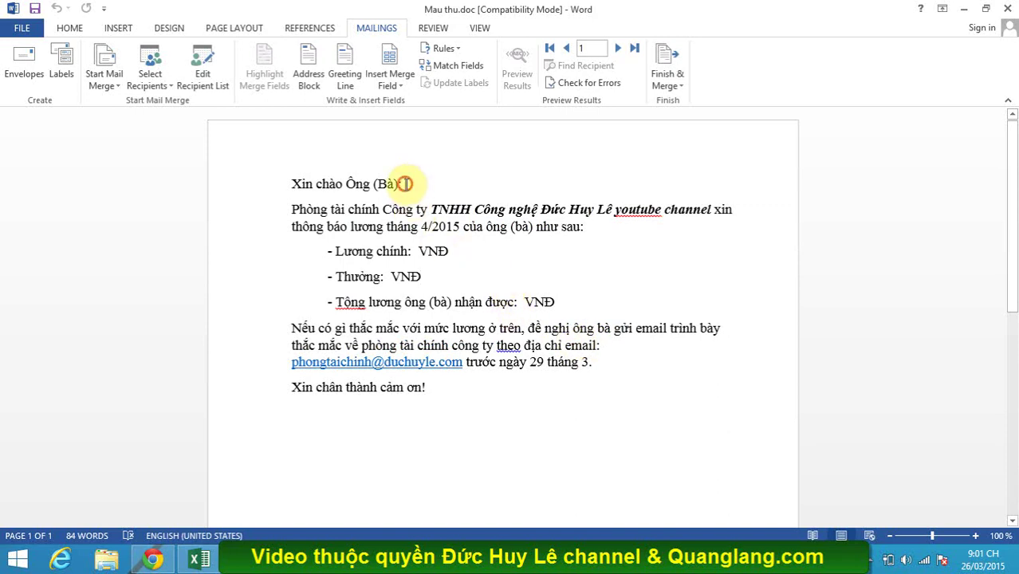
click(404, 89)
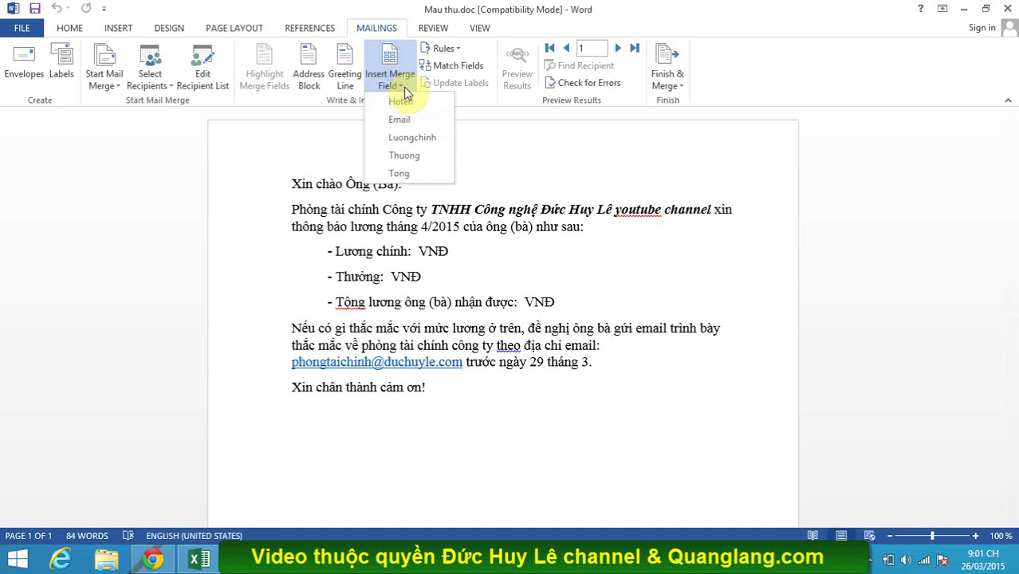
click(402, 103)
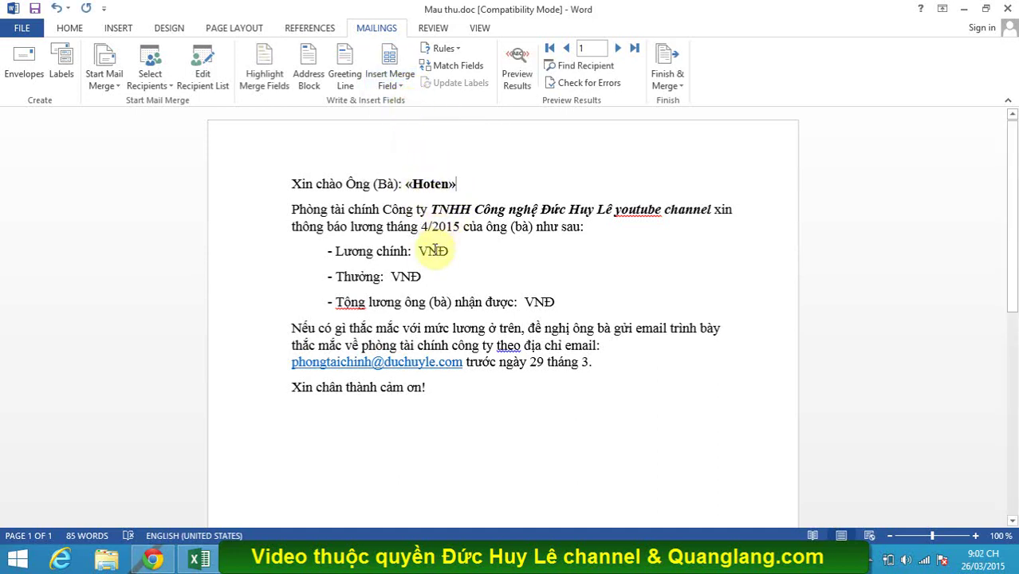
Insert «Luongchinh», «Thuong» and «Tong» fields before VNĐ on the base salary, bonus and total lines.
click(415, 251)
click(405, 87)
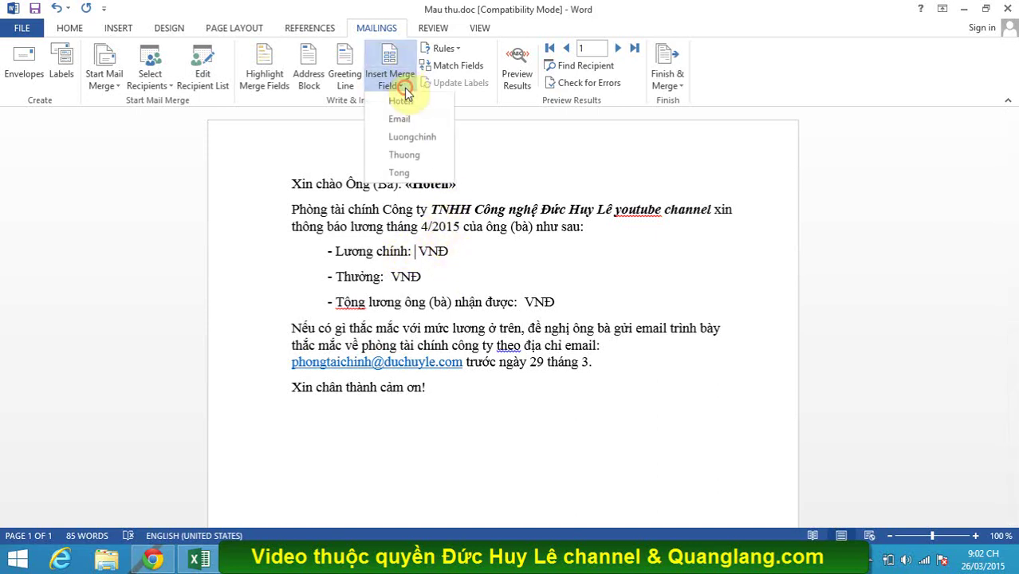
click(412, 136)
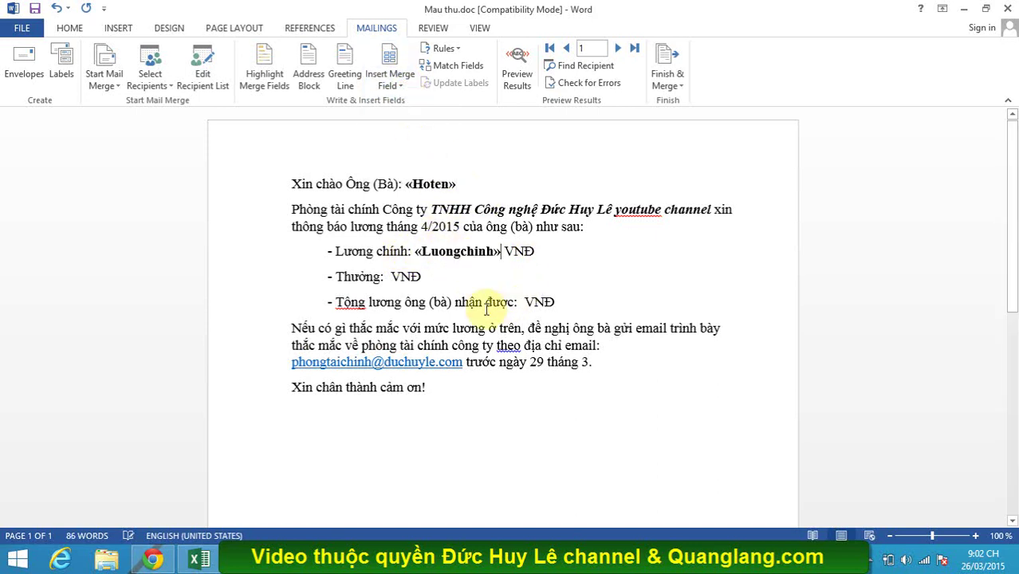
click(387, 276)
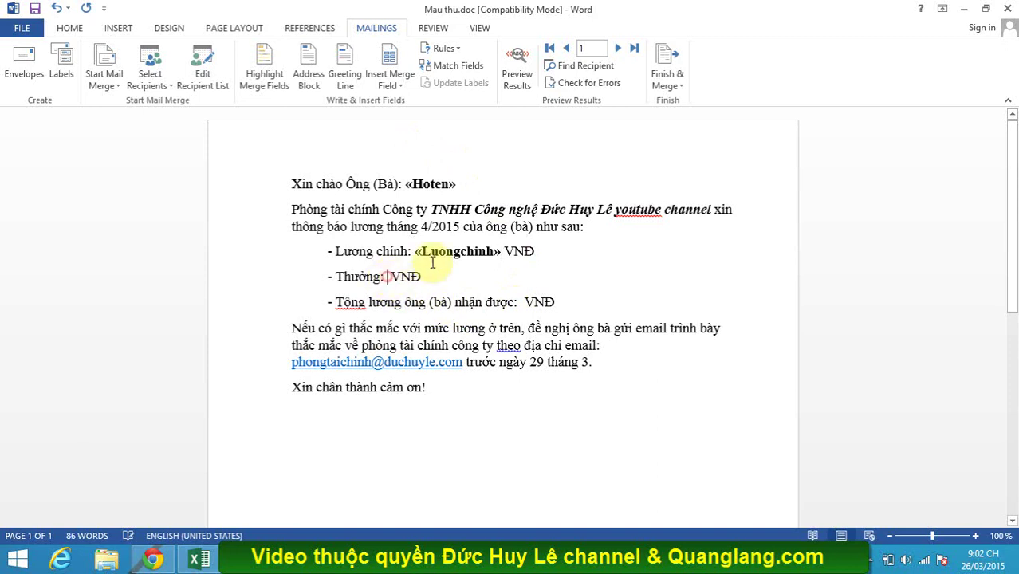
click(399, 86)
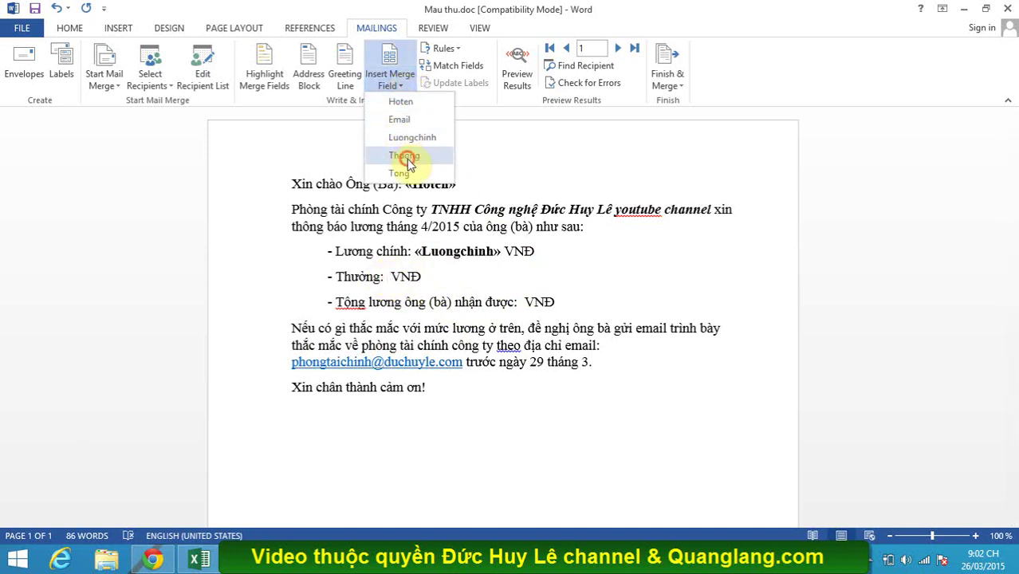
click(404, 155)
click(522, 303)
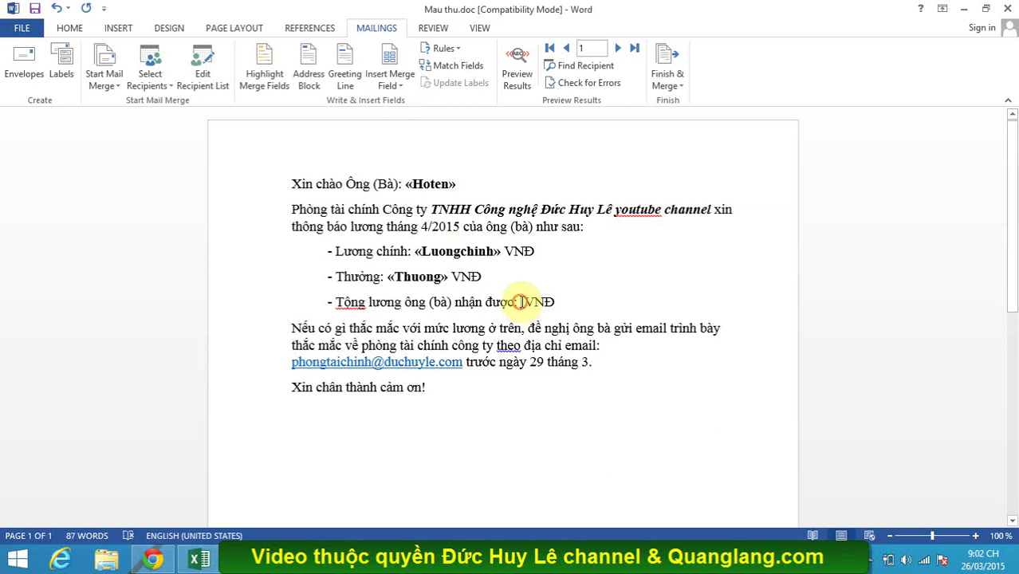
click(405, 86)
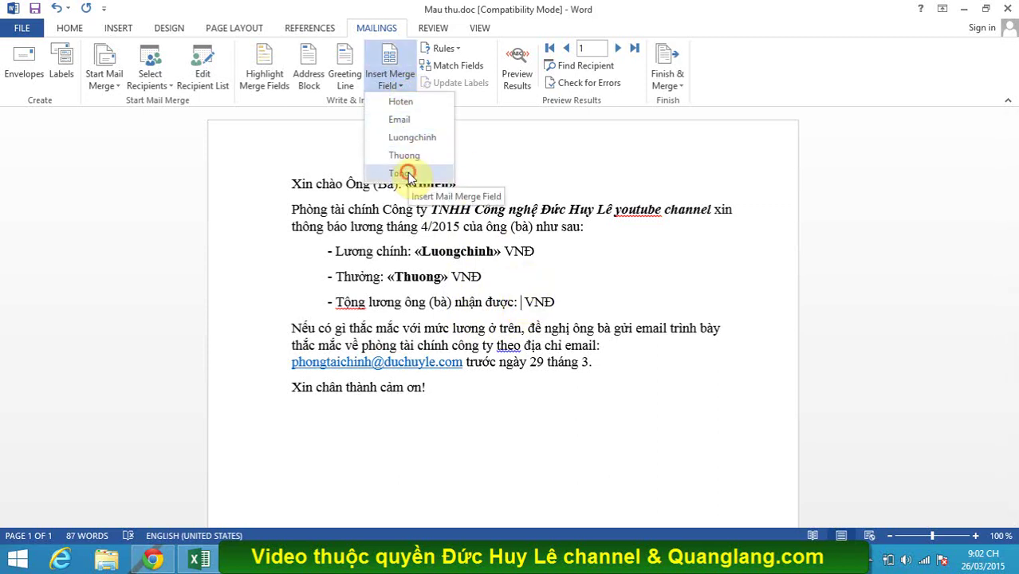
click(402, 174)
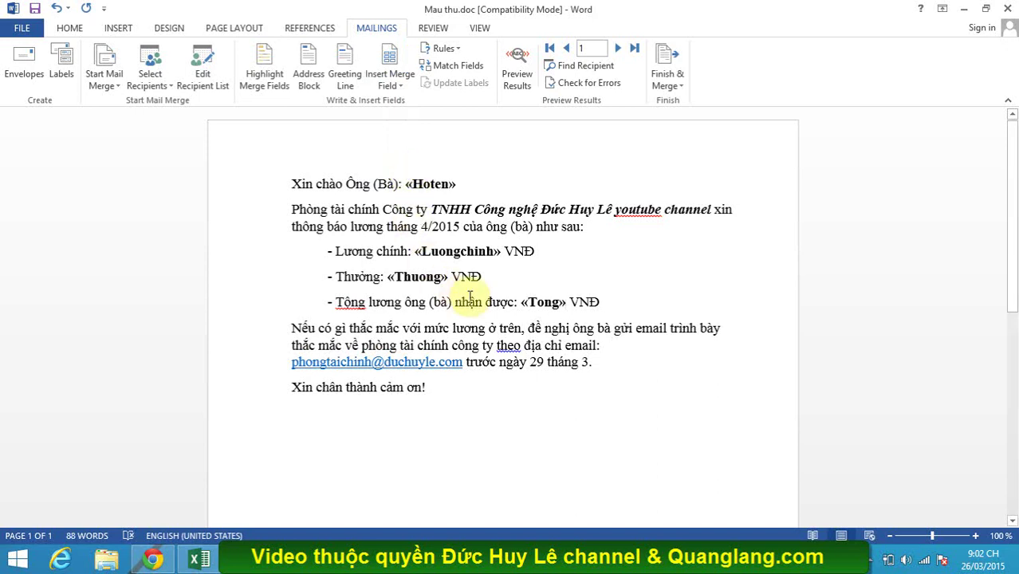
Preview the letter filled in for each of the five recipients, then return to field placeholders.
click(522, 68)
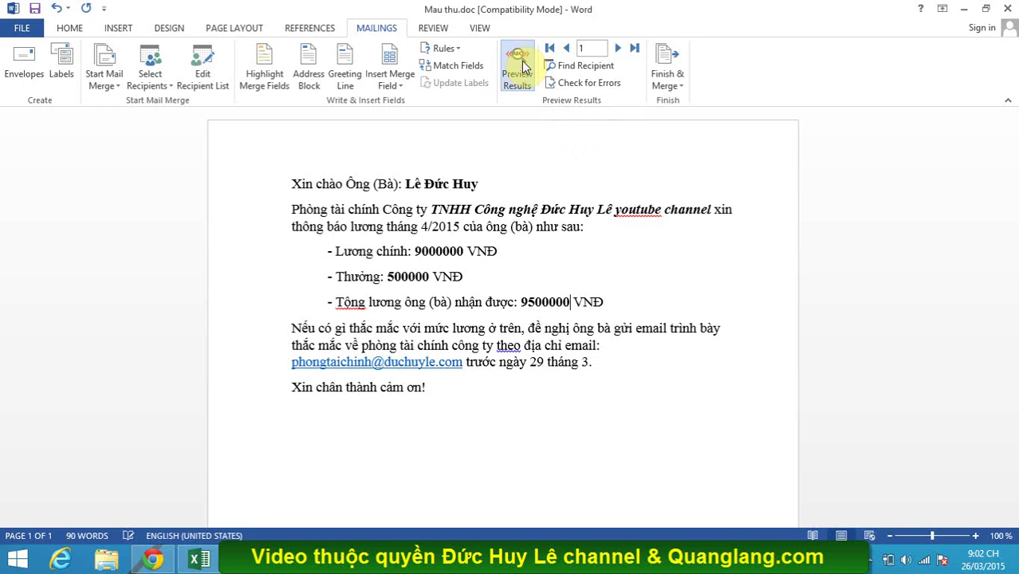
click(619, 48)
click(619, 49)
click(620, 49)
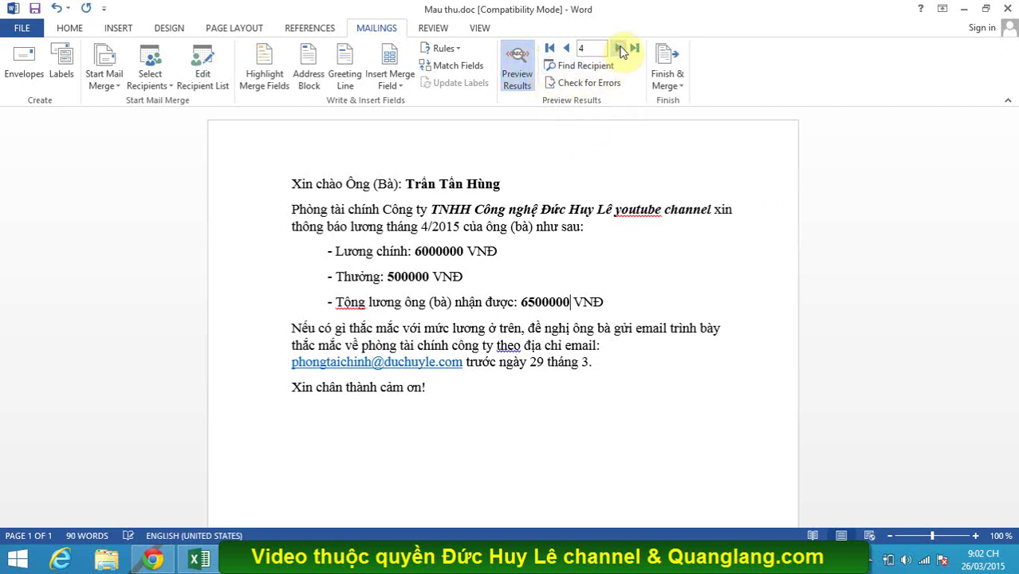
click(621, 49)
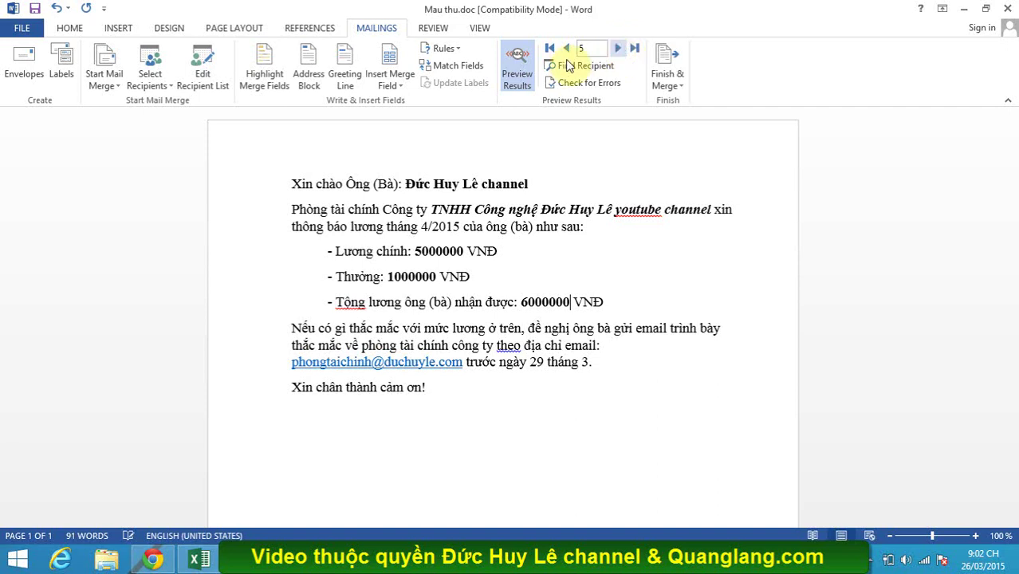
click(517, 71)
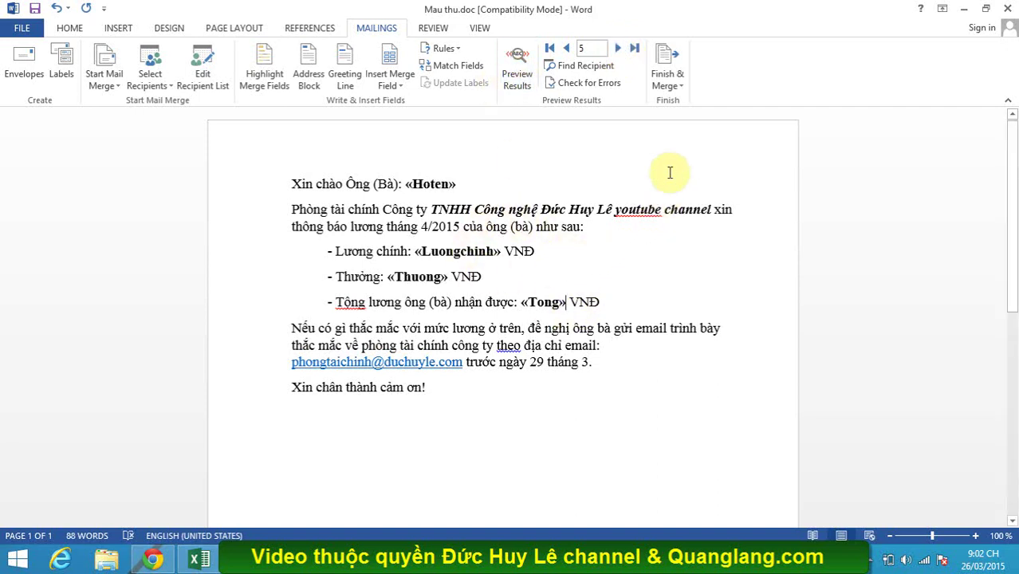
click(681, 88)
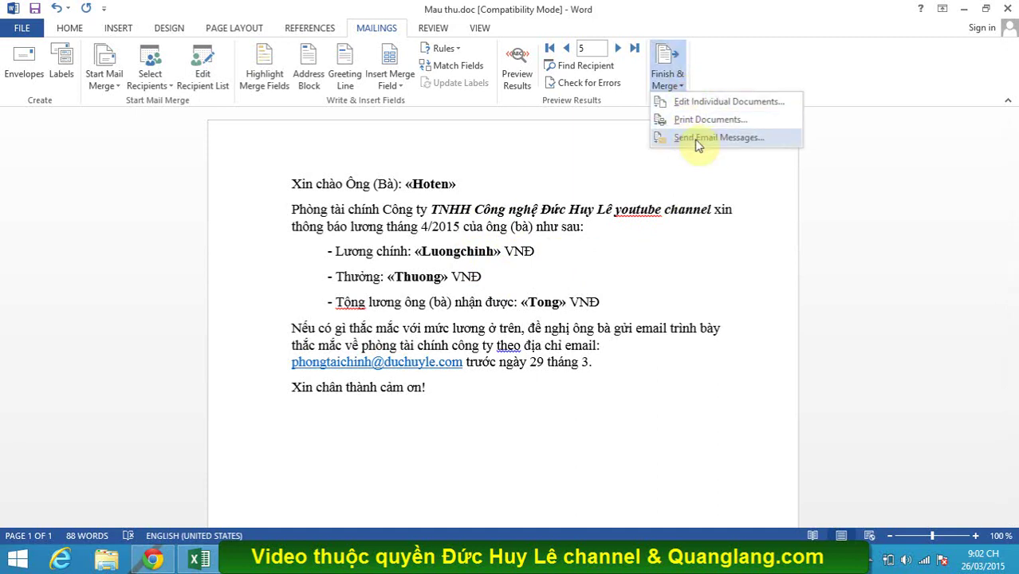
E-mail all records to their Email field with subject 'Thông báo lương tháng 4'.
click(717, 138)
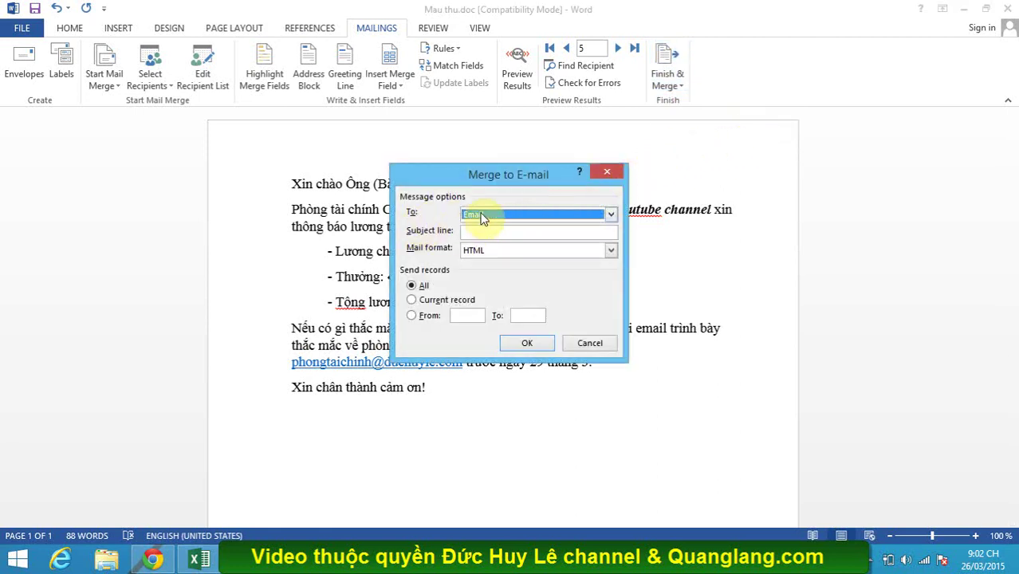
click(499, 213)
click(494, 239)
click(492, 232)
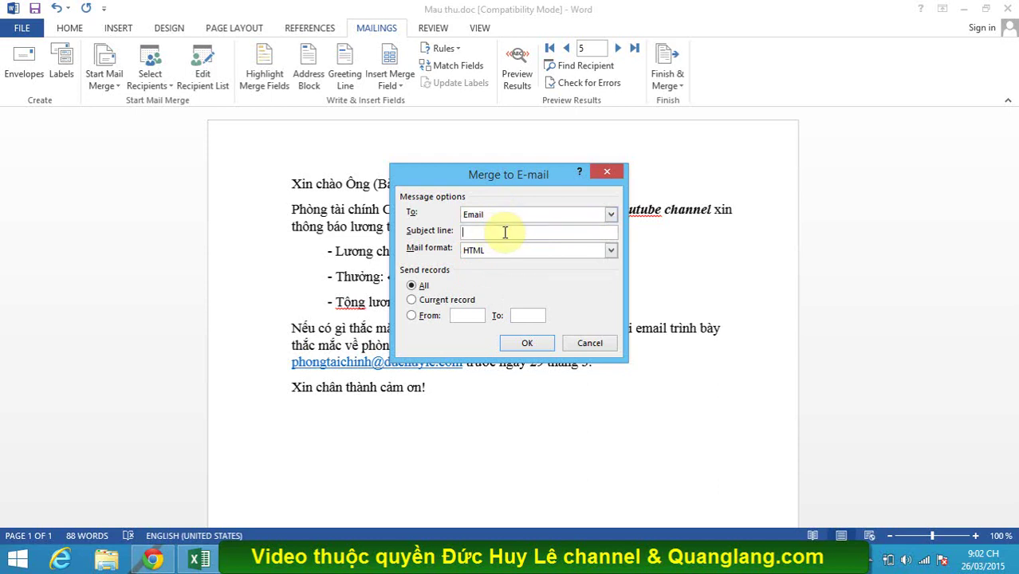
text(Thông báo lương tháng 4)
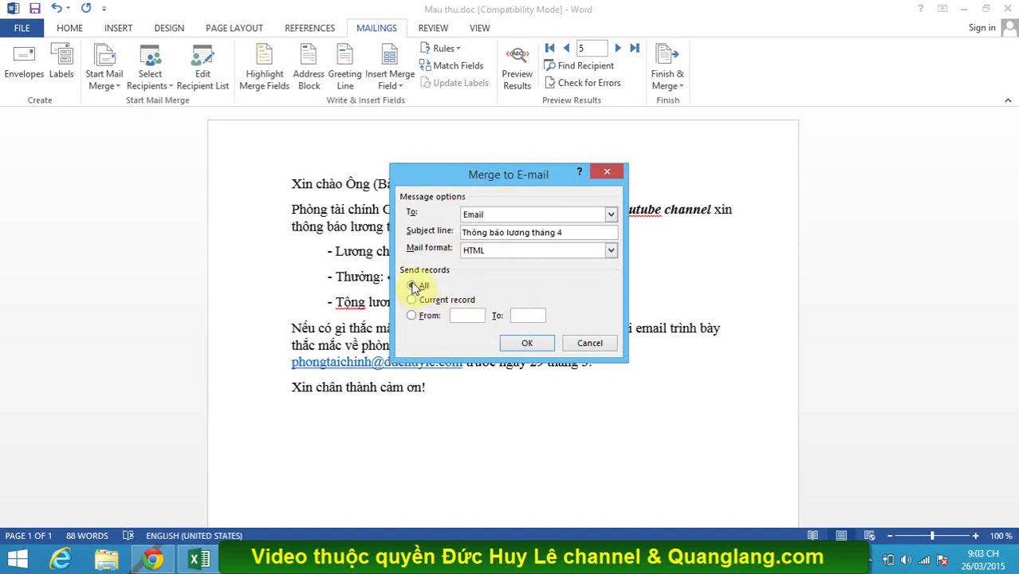
click(533, 342)
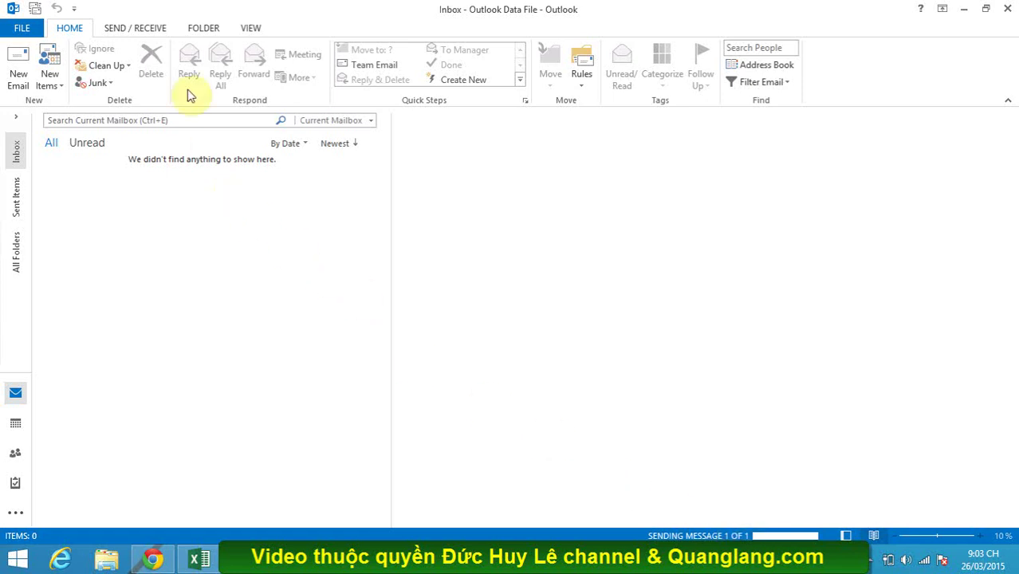
Watch Outlook's send progress until the messages finish, then switch to the browser.
click(147, 32)
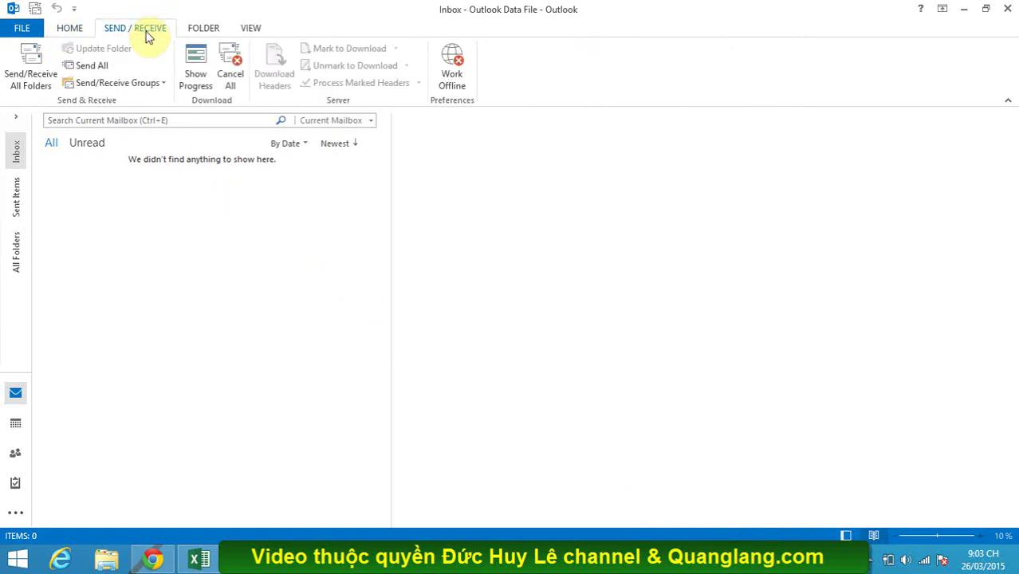
click(198, 83)
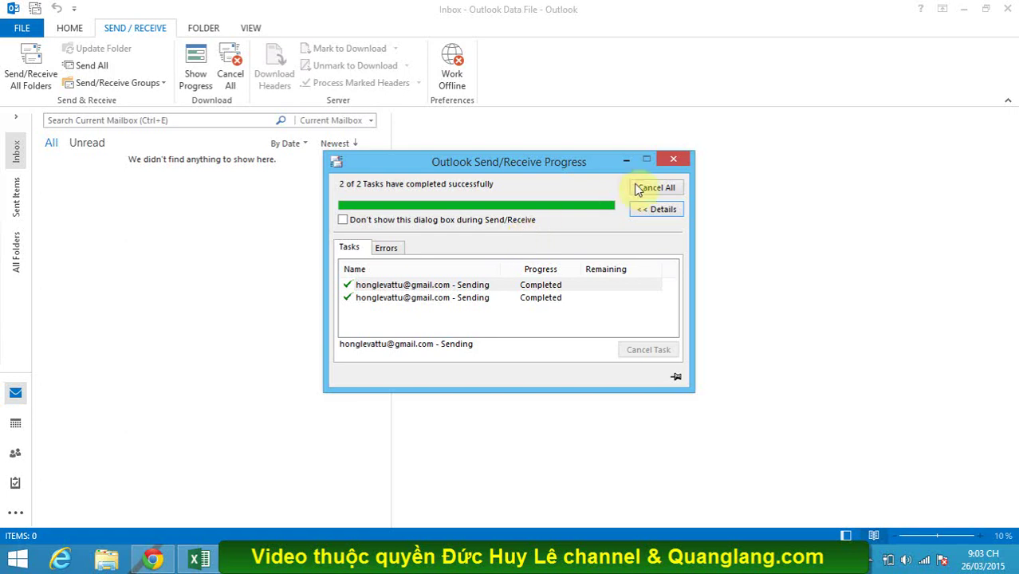
click(680, 158)
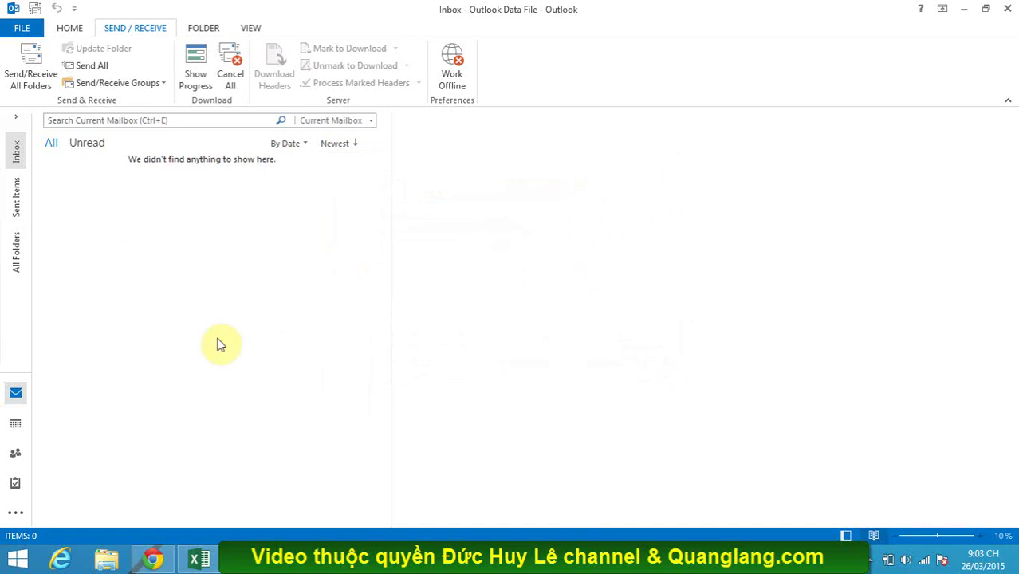
click(160, 560)
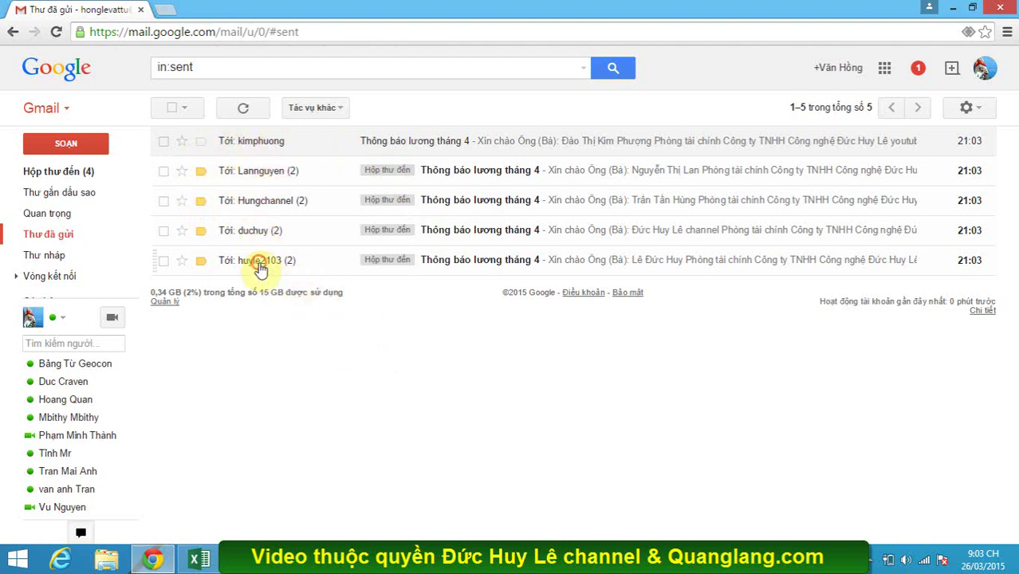
Open the bottom sent salary notice, then go to the Gmail inbox.
click(257, 263)
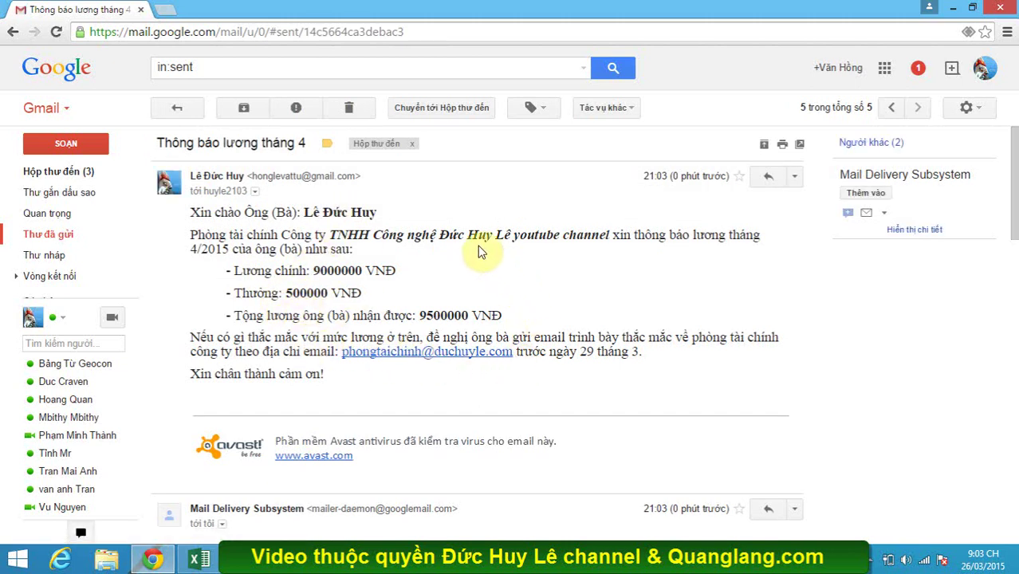
click(53, 179)
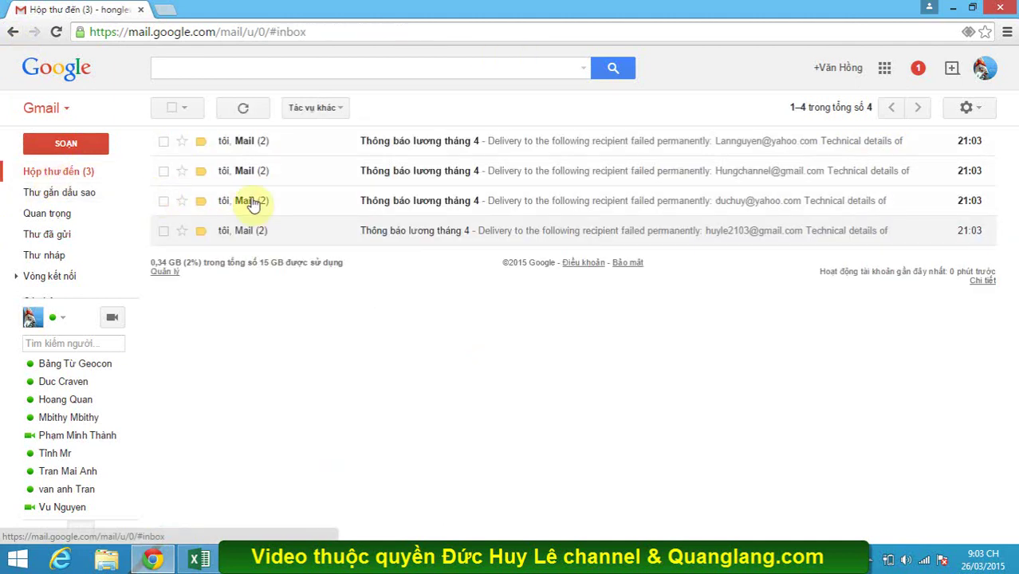
Read a delivery-failure notice, then open the fourth sent salary notice from Sent Mail.
click(252, 200)
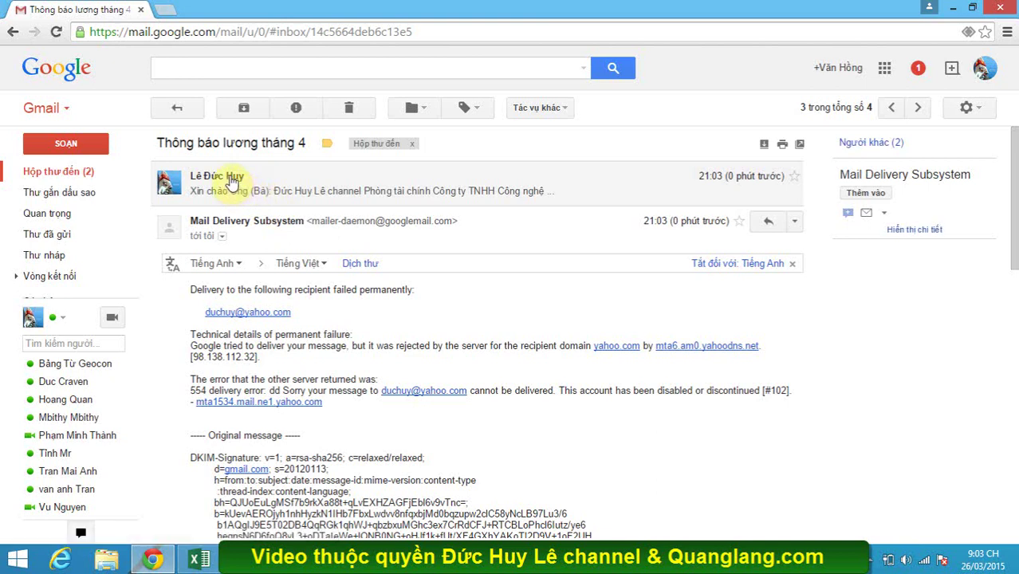
click(83, 239)
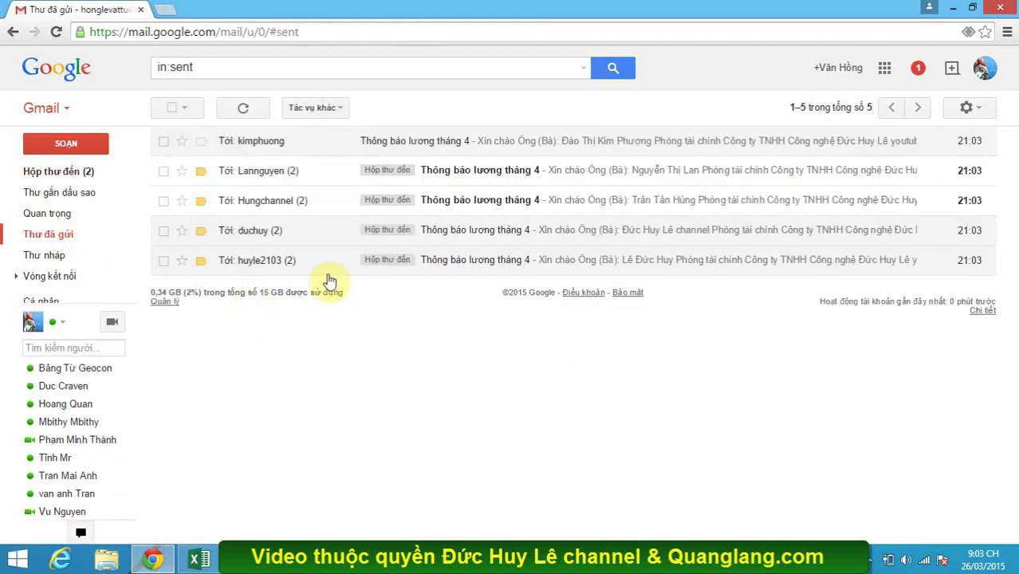
click(283, 231)
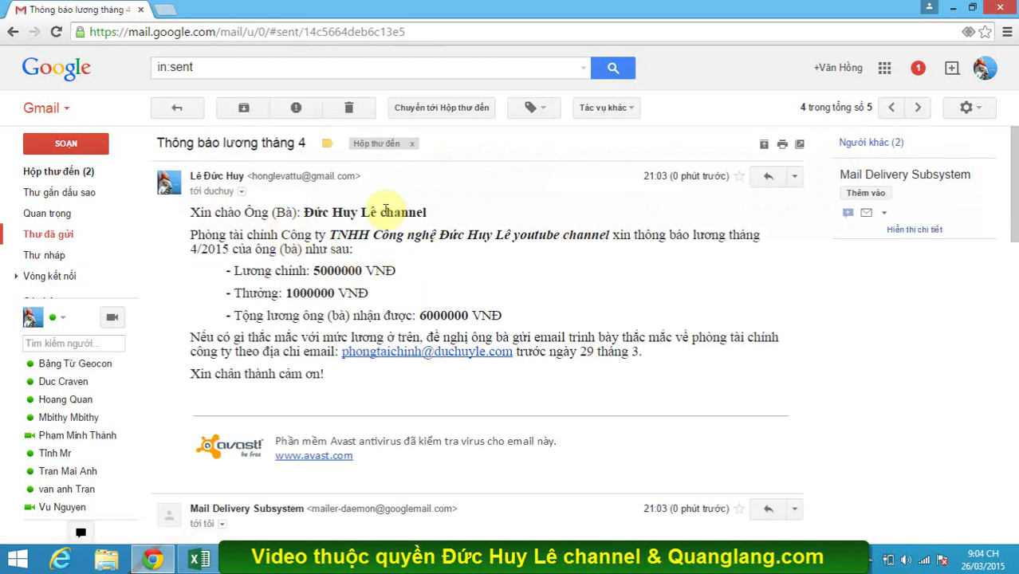
View the third sent salary notice, then the second one showing 6000000 base, 500000 bonus and 6500000 VNĐ total.
click(75, 233)
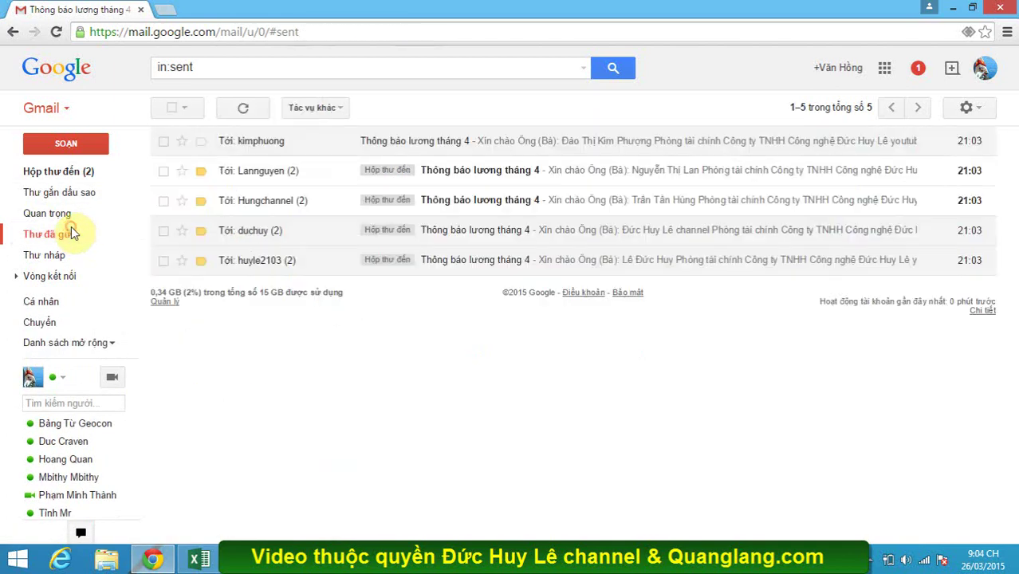
click(288, 204)
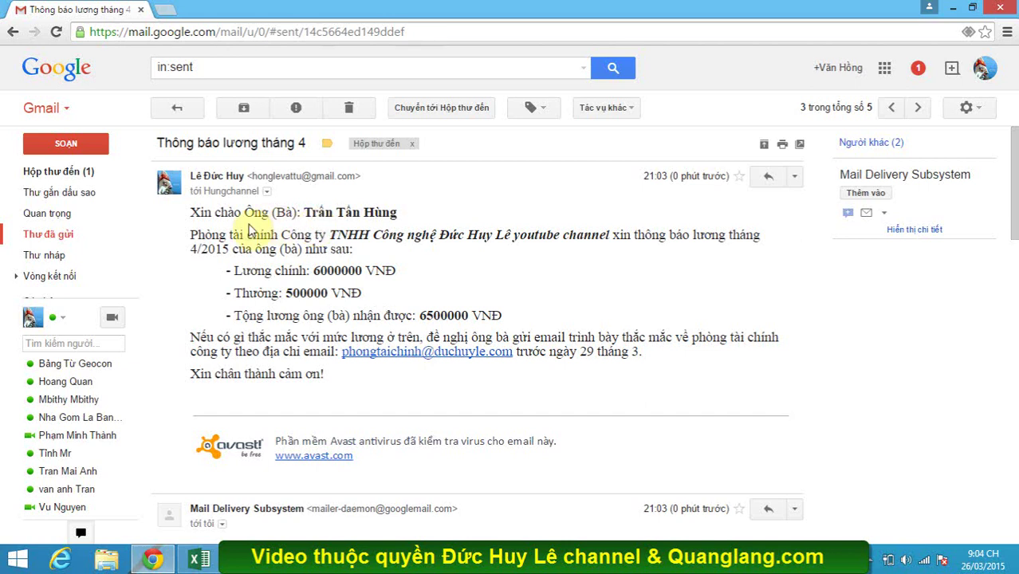
click(79, 238)
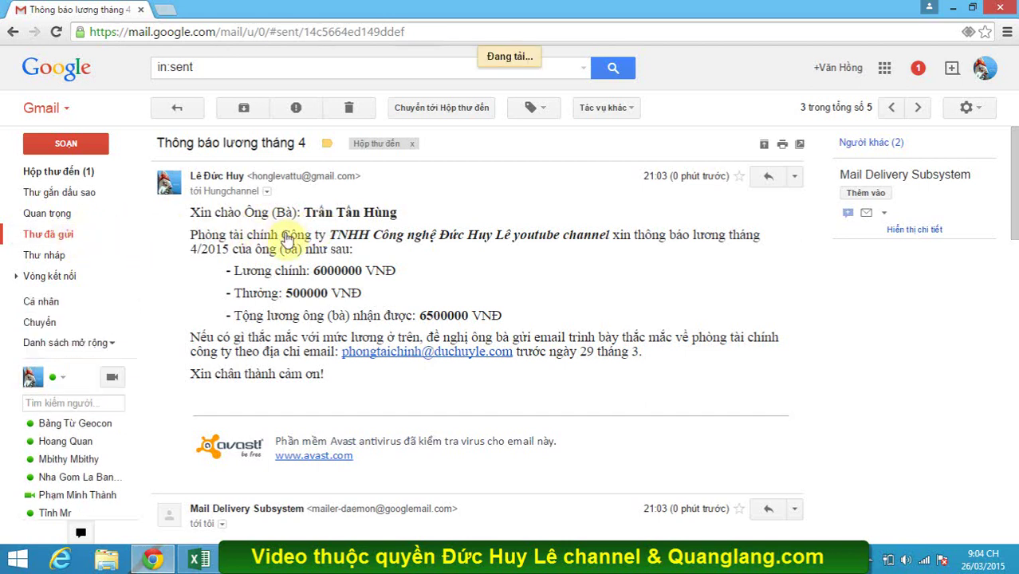
click(269, 172)
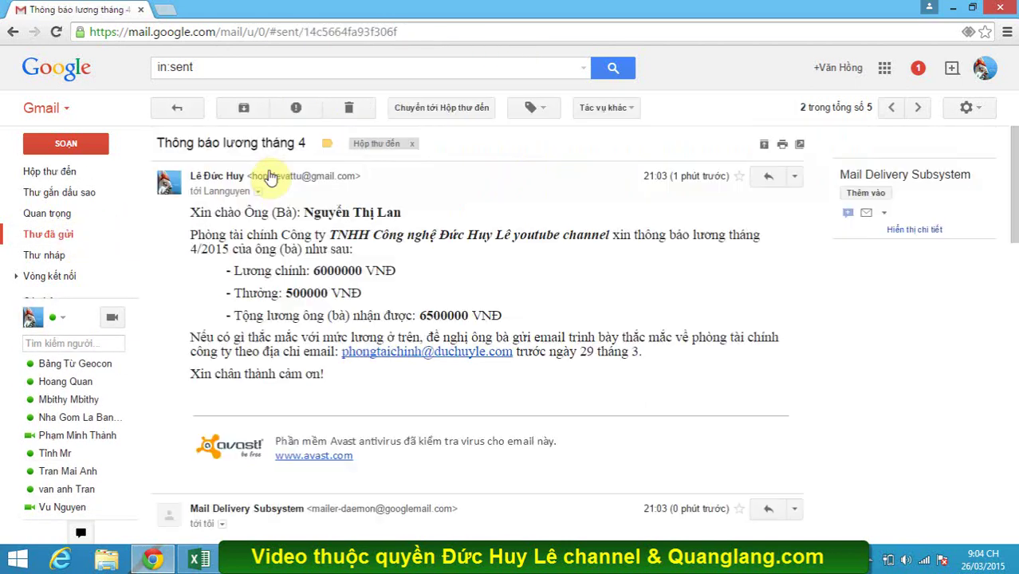